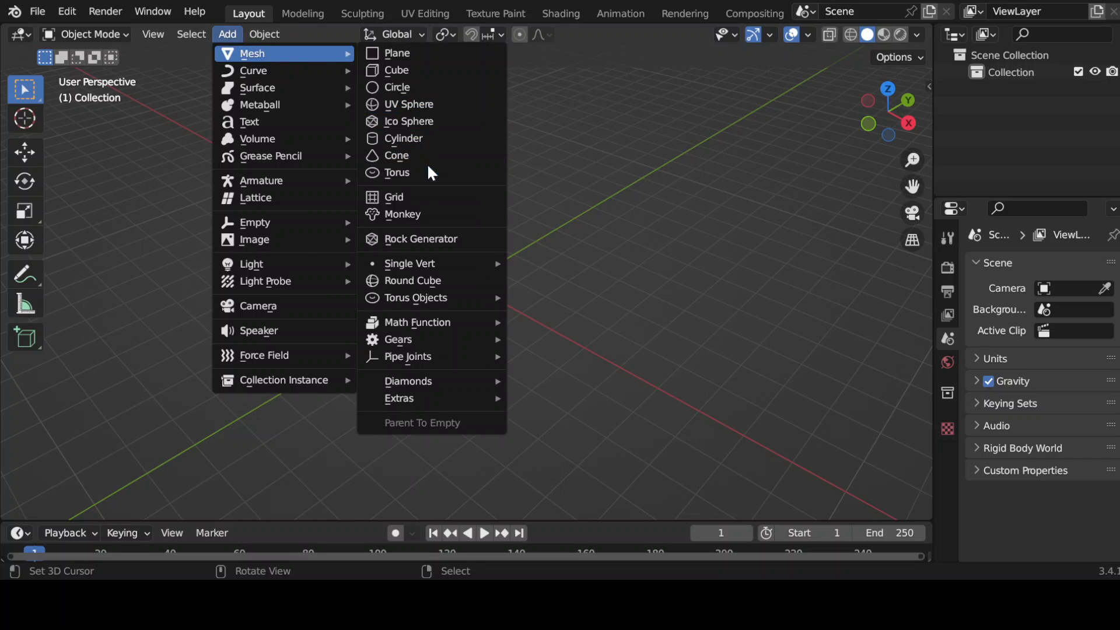
Add a torus mesh and set its X rotation to 90° so the ring stands upright.
left_click(422, 172)
middle_click_drag(489, 293, 537, 292)
key("r")
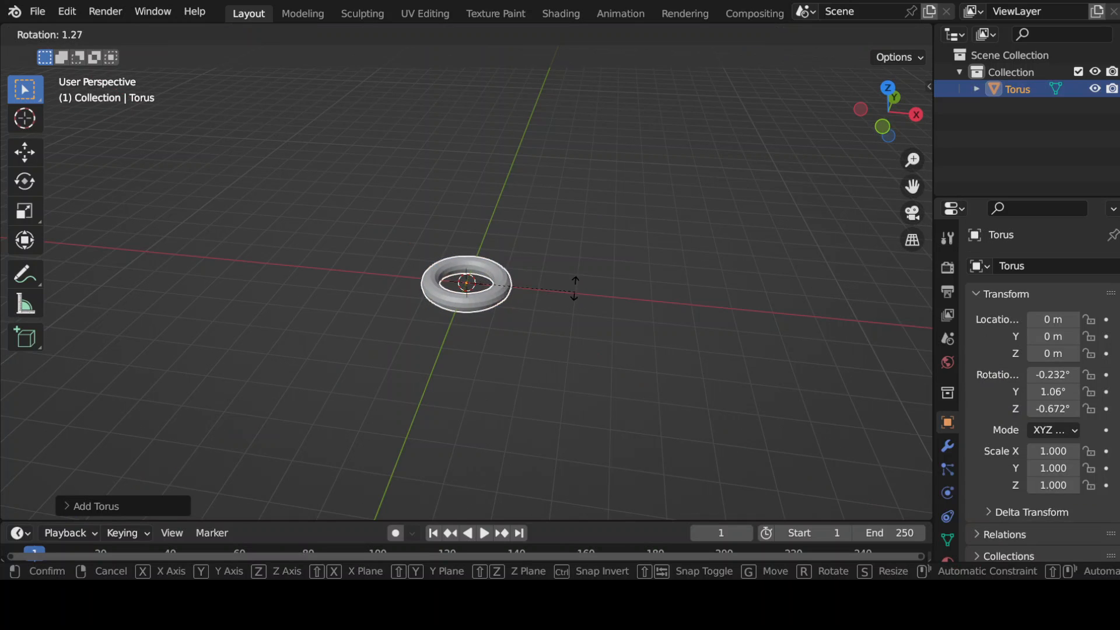
key("x")
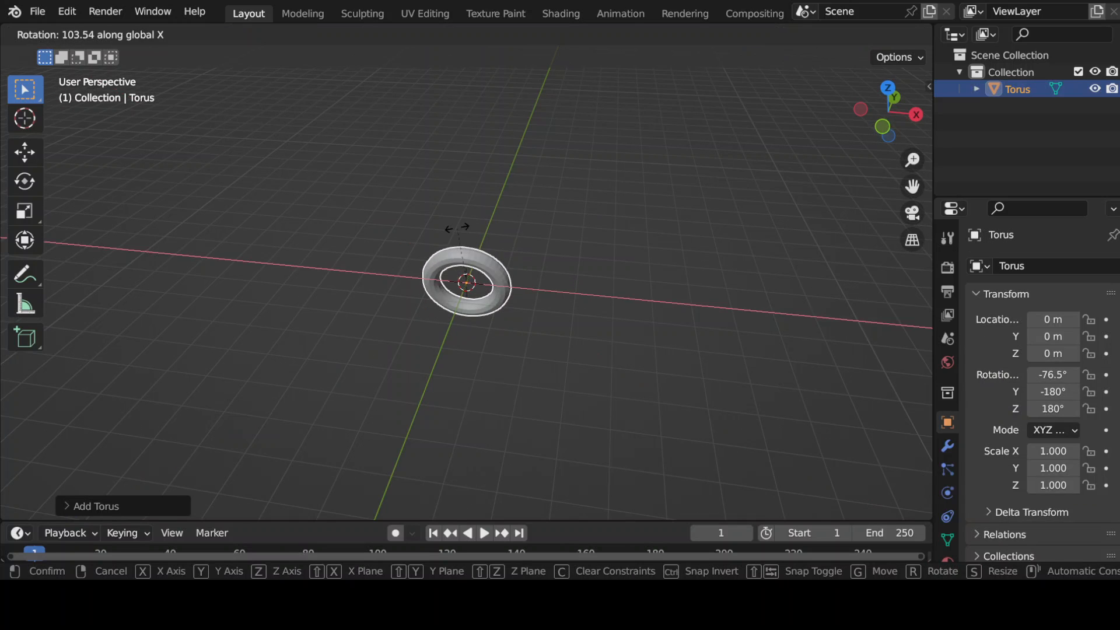
left_click(465, 220)
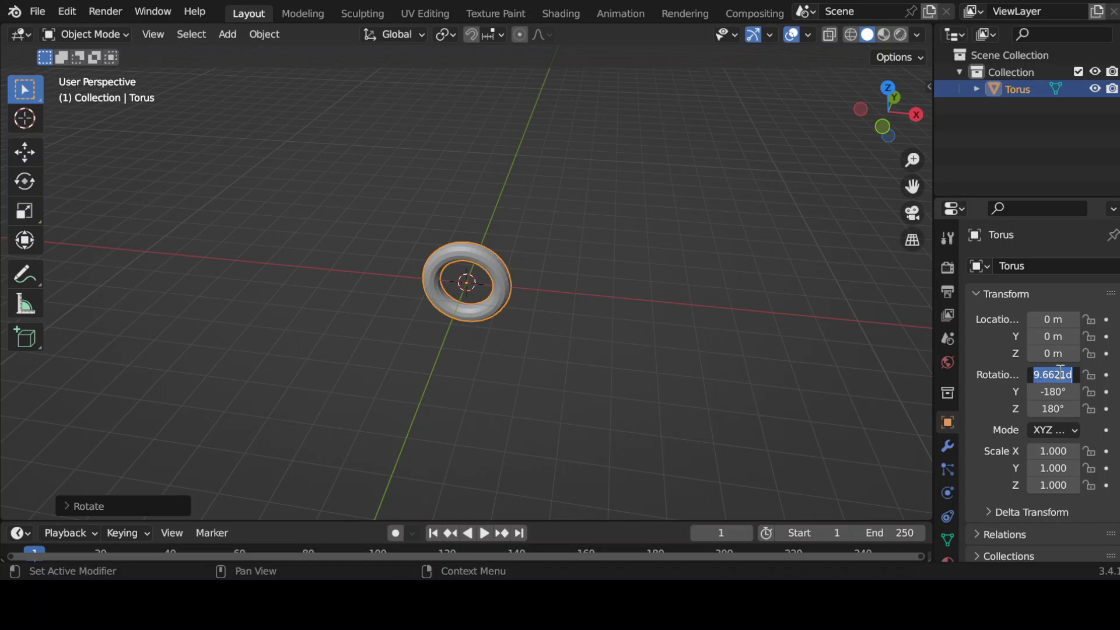
key("Return")
scroll(613, 307, "up", 5)
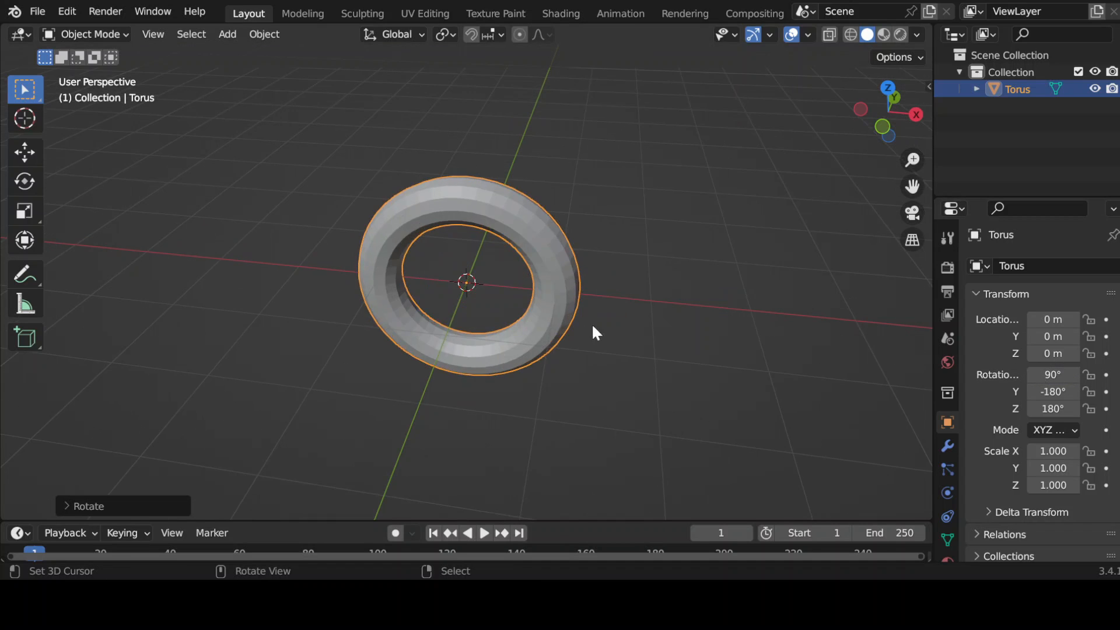
In Edit Mode, clear the selection and select the innermost ring of faces on the torus's front side.
middle_click_drag(597, 314, 609, 274)
key("Tab")
key("alt+a")
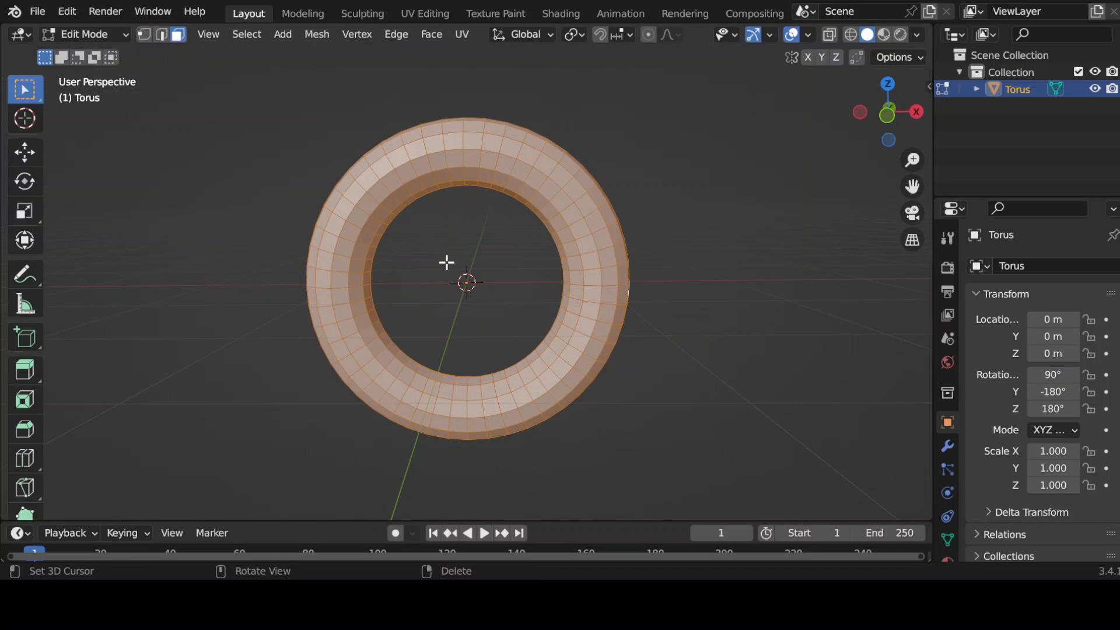
scroll(486, 290, "up", 4)
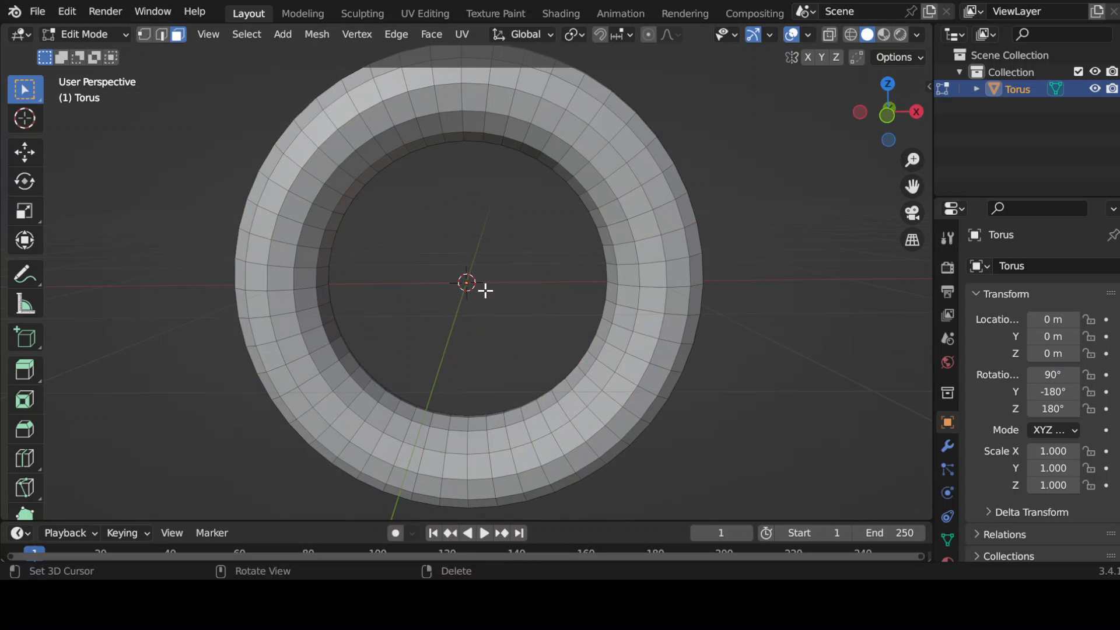
left_click(616, 273, "ctrl")
left_click(325, 317, "ctrl")
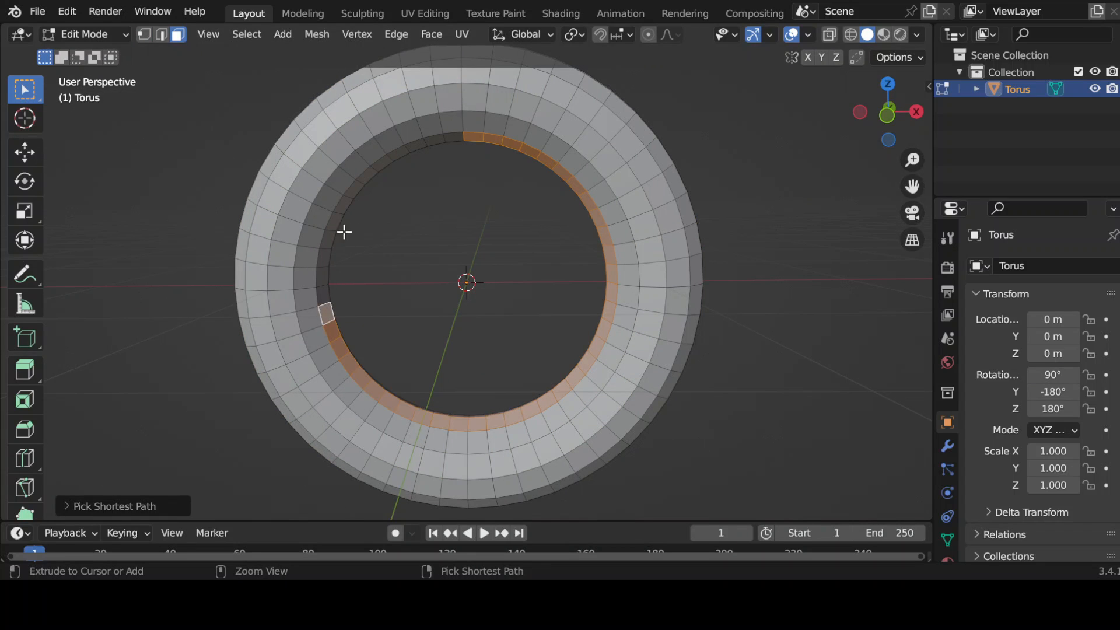
left_click(362, 186, "ctrl")
Add the adjacent ring of faces, just outside the innermost one on the front side, to the selection.
left_click(465, 125, "ctrl")
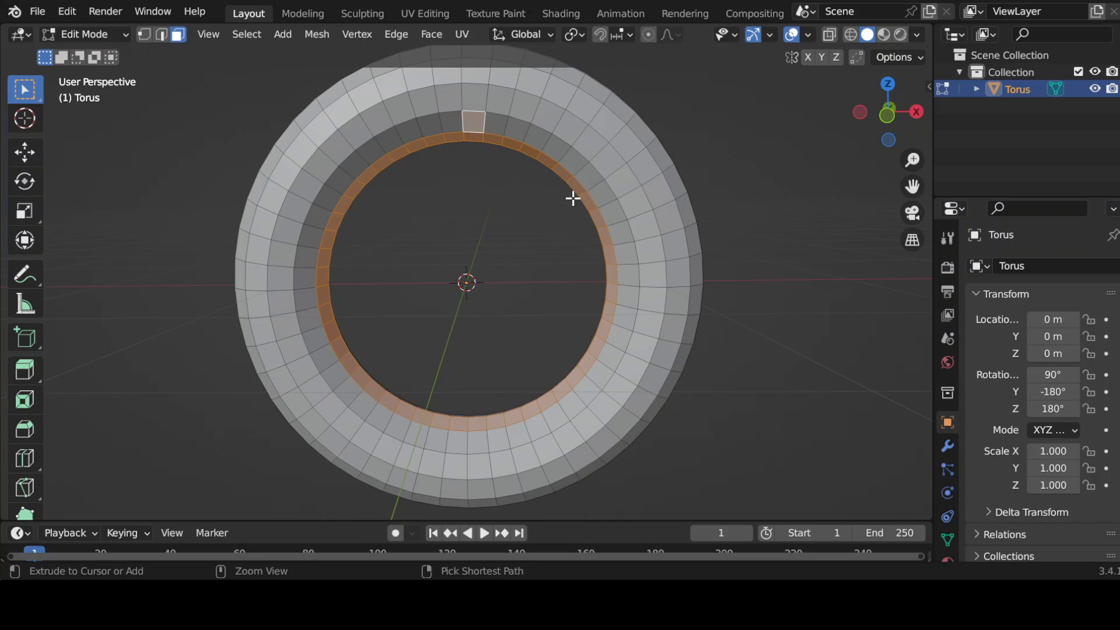
left_click(617, 263, "ctrl")
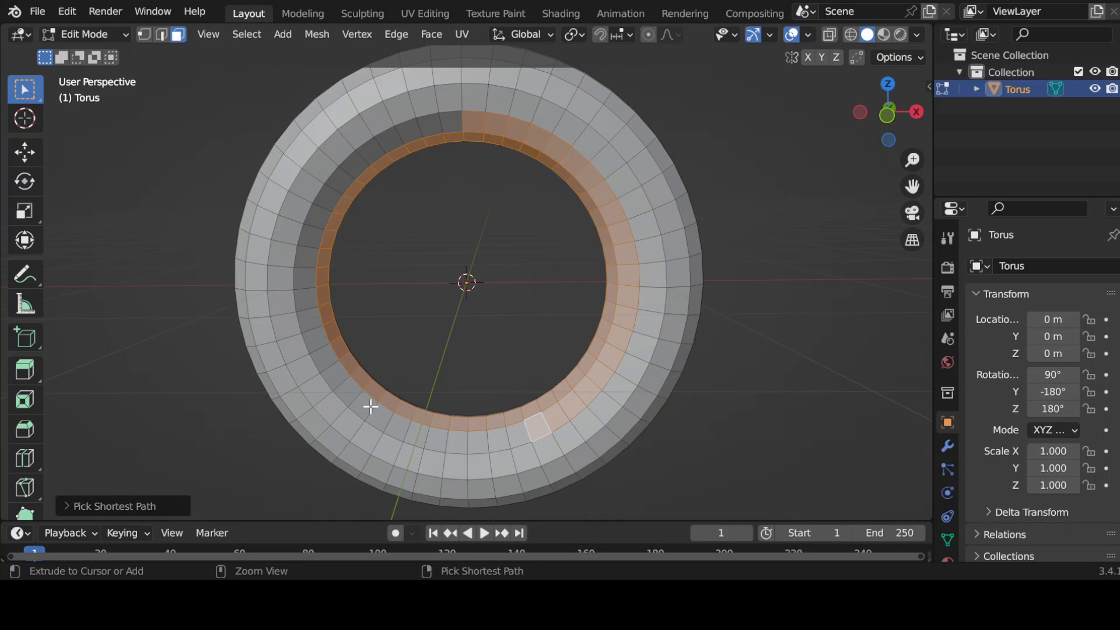
left_click(303, 275, "ctrl")
left_click(356, 165, "ctrl")
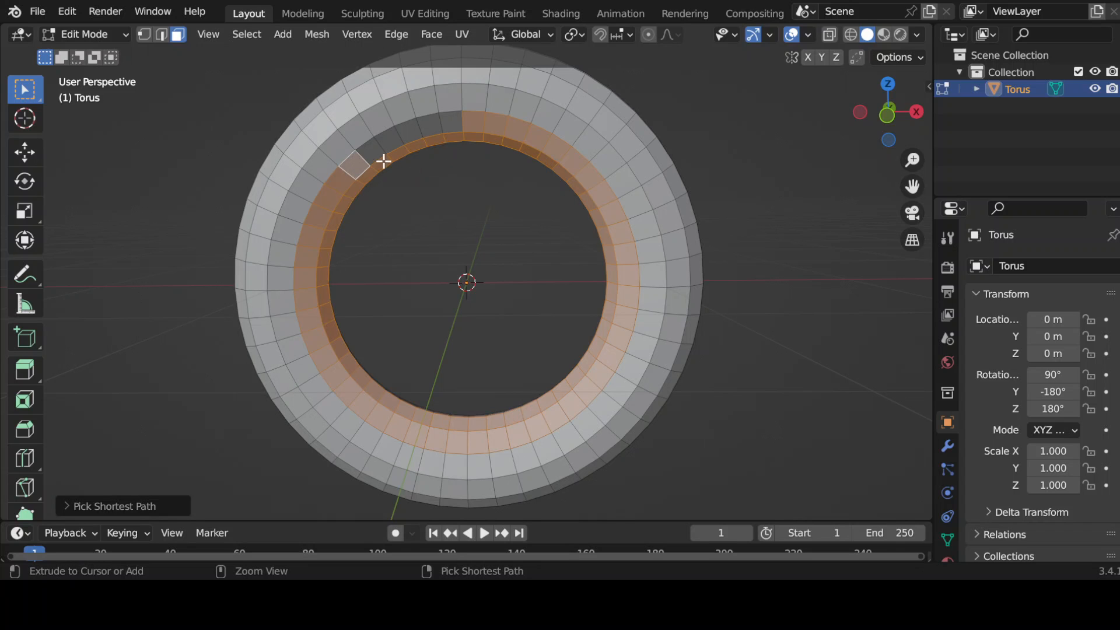
left_click(442, 122, "ctrl")
Add the two matching inner face rings on the back side to the selection and scale the inner band outward.
middle_click_drag(587, 200, 202, 190)
left_click(437, 139)
left_click(608, 252, "ctrl")
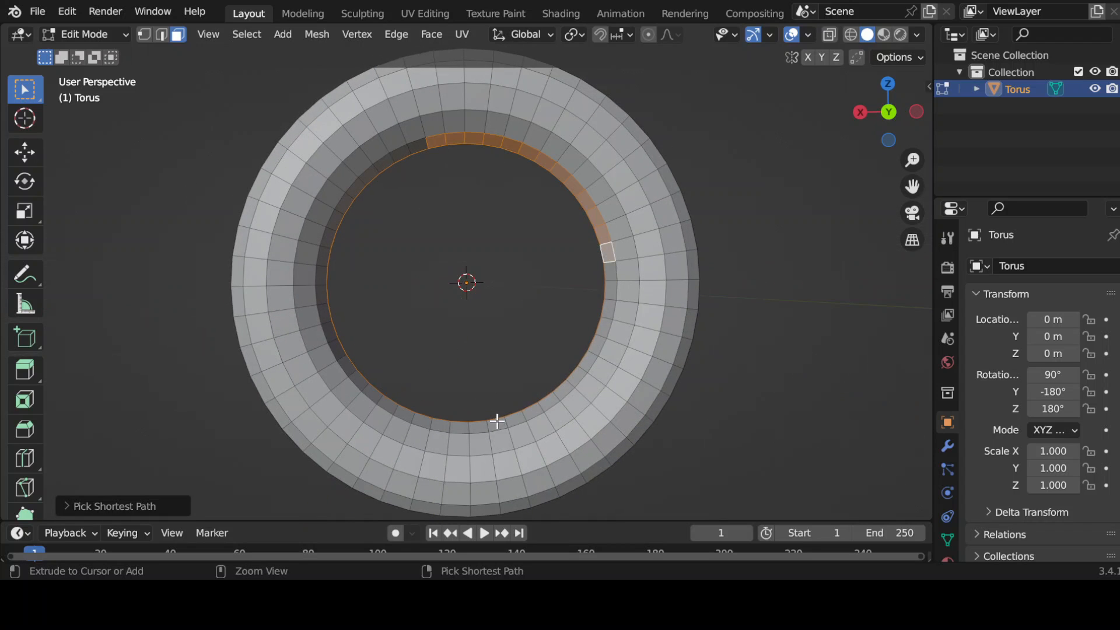
left_click(328, 238, "ctrl")
left_click(430, 127, "ctrl")
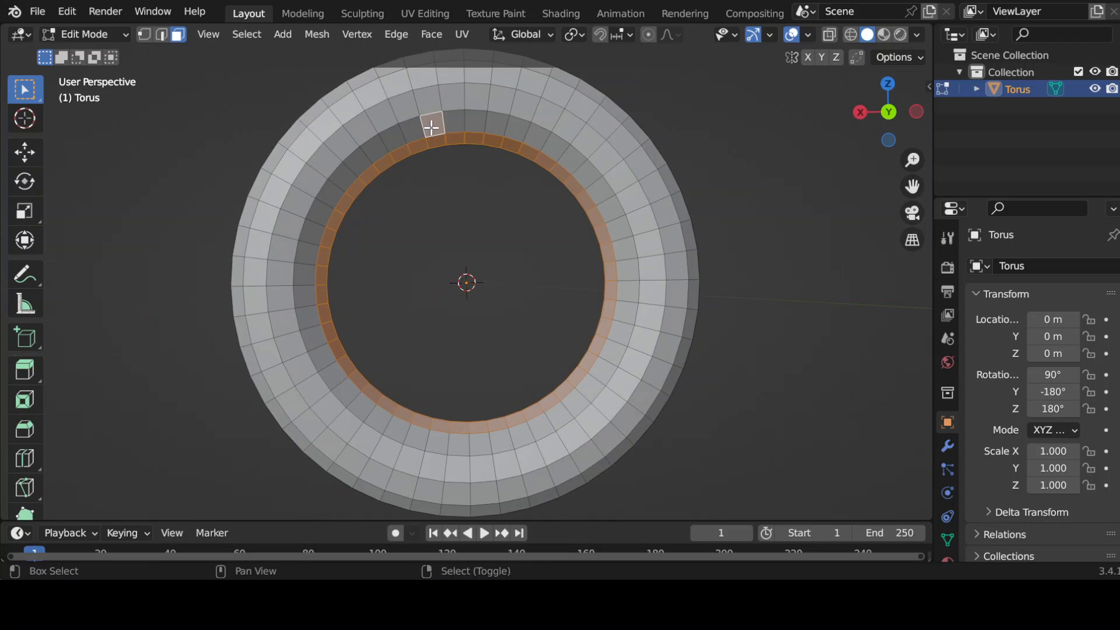
left_click(619, 238, "ctrl")
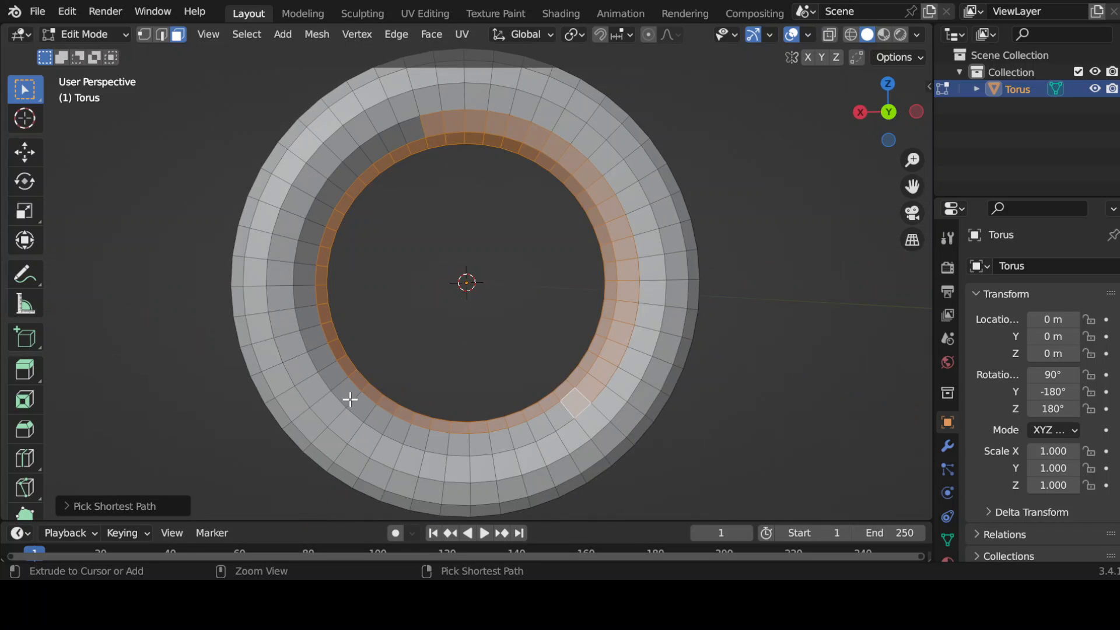
left_click(316, 222, "ctrl")
left_click(408, 115, "ctrl")
key("s")
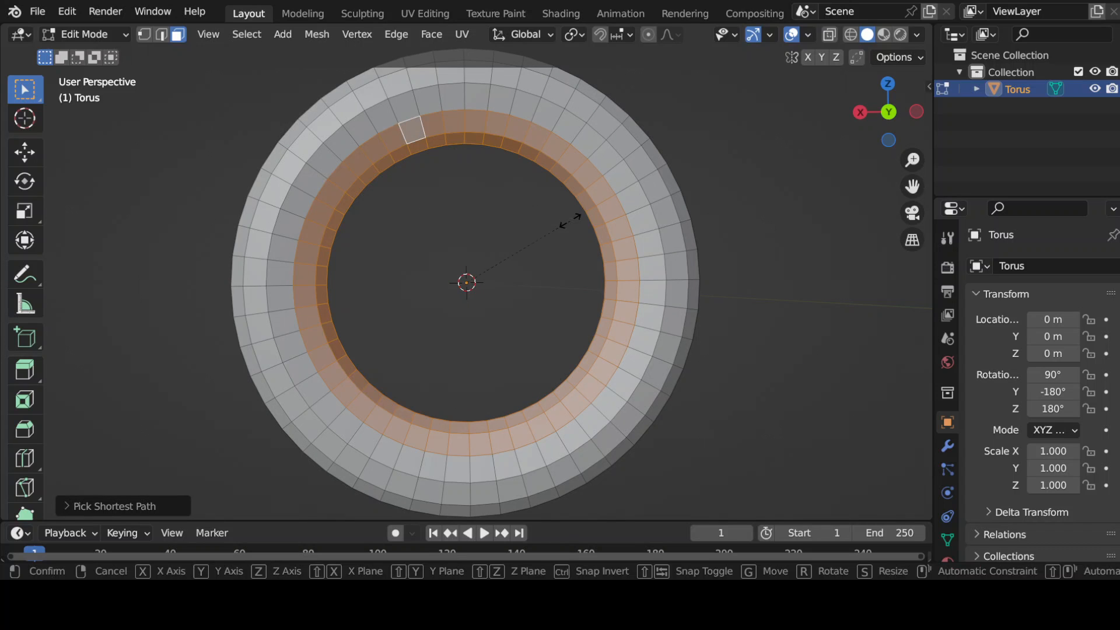
left_click(603, 233)
Scale the selected inner band faces along the Y axis to about 0.7.
middle_click_drag(603, 232, 782, 368)
key("s")
key("x")
key("y")
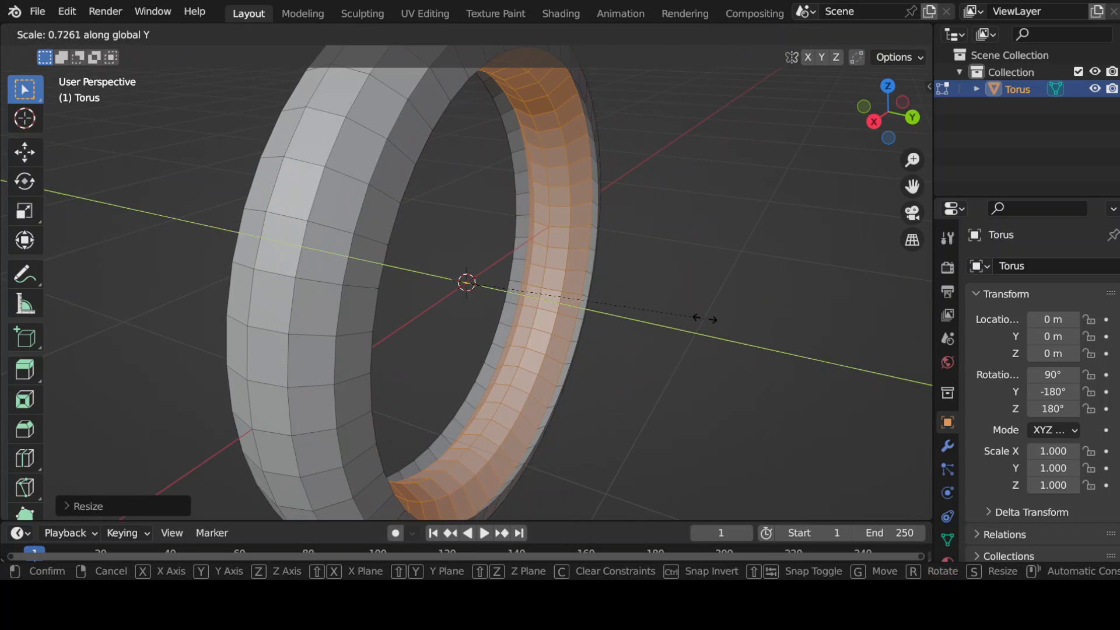
left_click(691, 327)
In edge select mode, select the edge loops bordering the inner band on both sides and scale them slightly.
scroll(675, 335, "up", 3)
middle_click_drag(710, 349, 730, 351)
key("2")
left_click(595, 296)
middle_click_drag(595, 295, 320, 279)
left_click(540, 142, "ctrl")
middle_click_drag(217, 319, 583, 425)
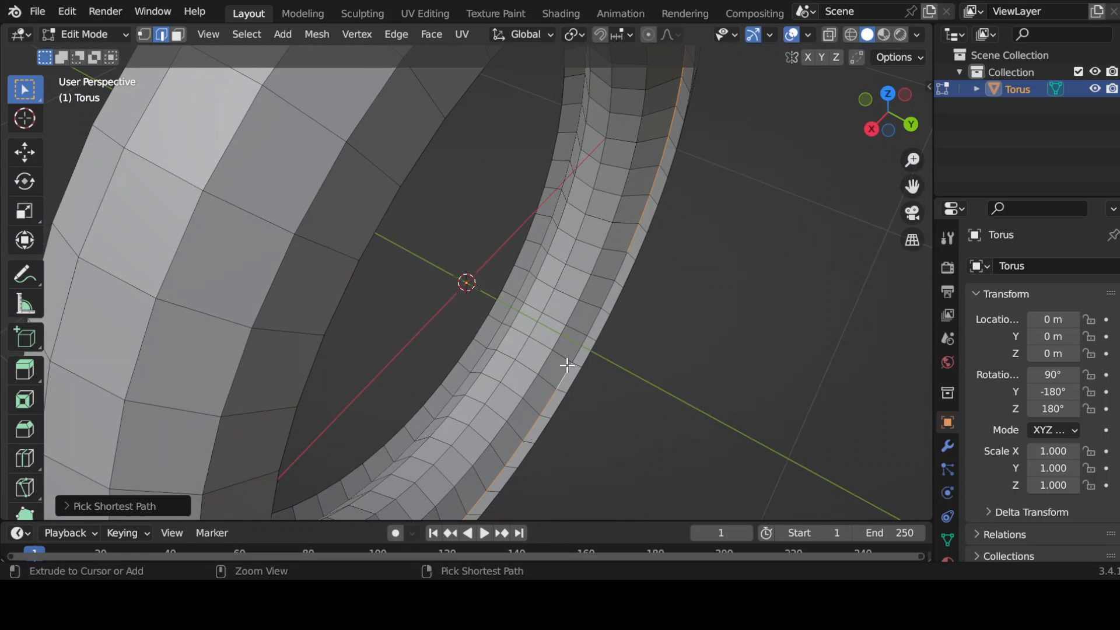
middle_click_drag(623, 280, 694, 282)
middle_click_drag(384, 297, 714, 287)
middle_click_drag(648, 310, 574, 487)
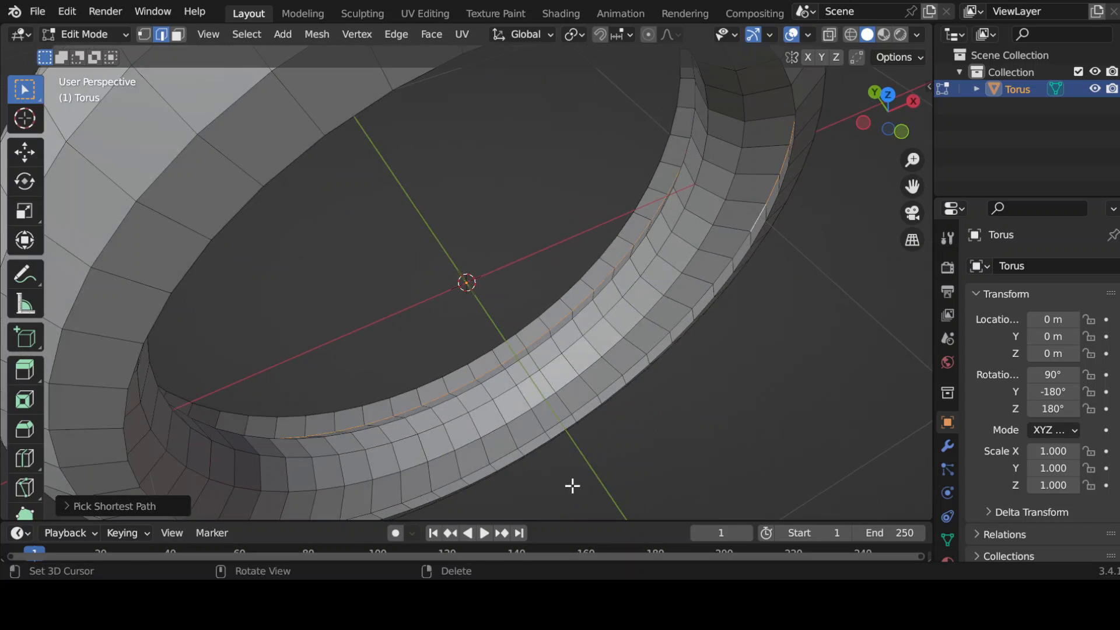
middle_click_drag(508, 451, 490, 367)
key("s")
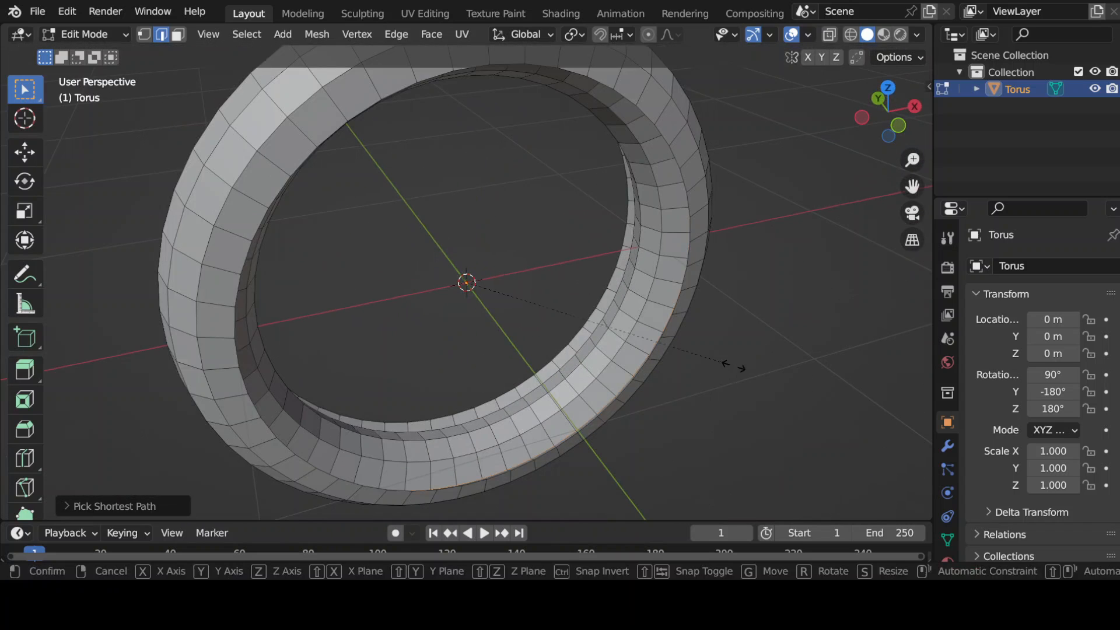
left_click(712, 367)
right_click(693, 415)
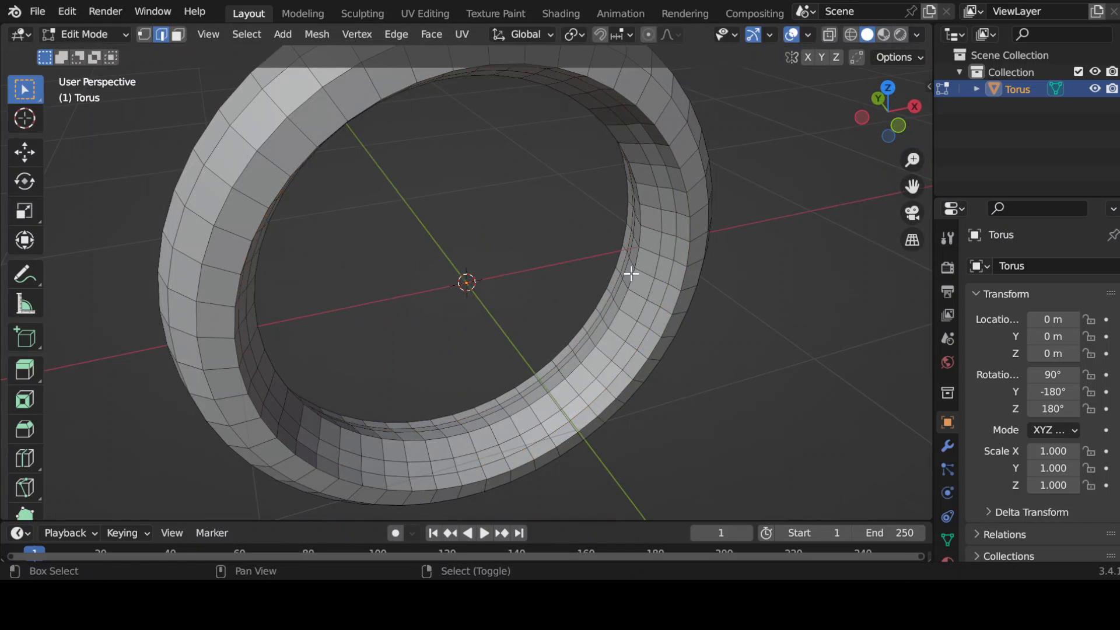
Select the edge loop around the inside of the hole, scale it, and return to Object Mode.
middle_click_drag(640, 291, 630, 160)
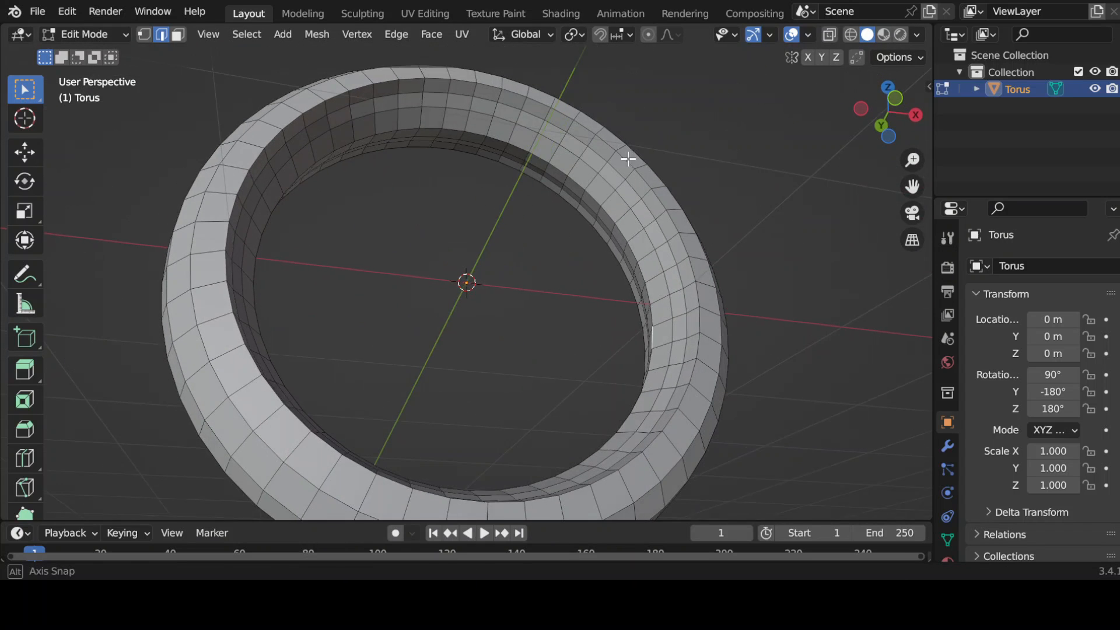
left_click(496, 140, "ctrl")
middle_click_drag(287, 196, 266, 380)
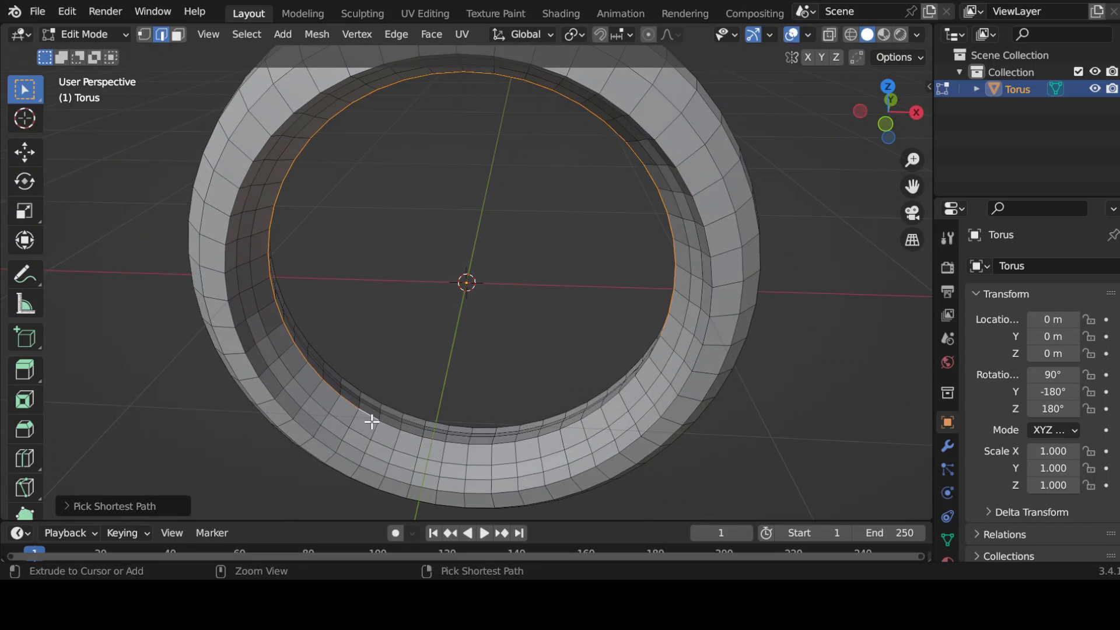
right_click(656, 364, "shift")
middle_click_drag(649, 382, 574, 327)
key("s")
left_click(747, 365)
scroll(572, 312, "down", 6)
middle_click_drag(517, 295, 518, 314)
key("Tab")
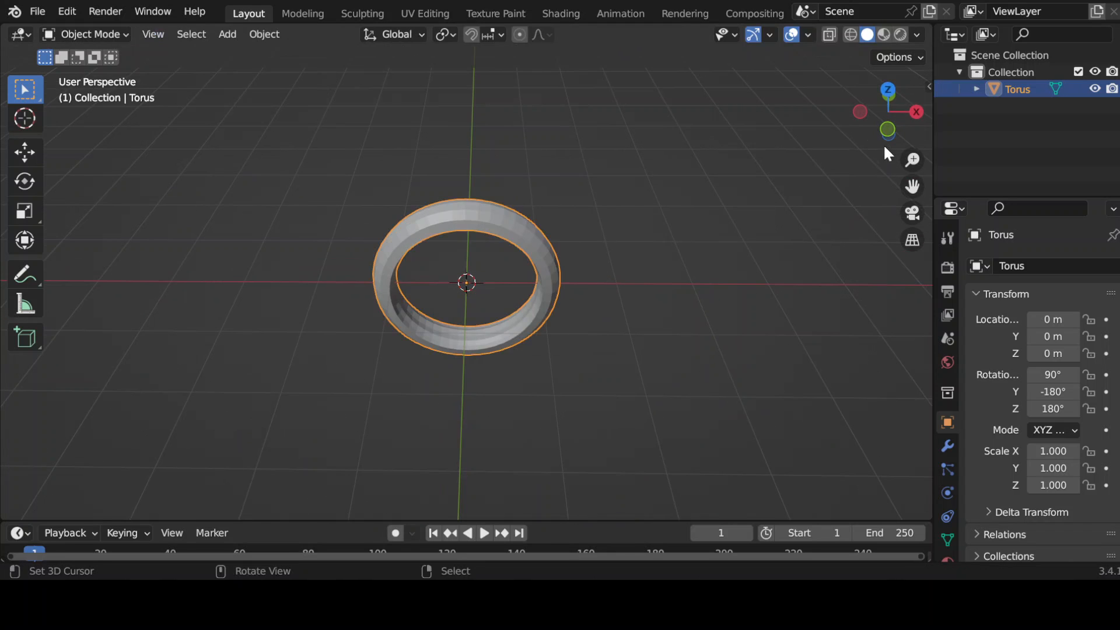
From the top view in Edit Mode, box-select the central faces on top of the ring and stretch them along X.
left_click(894, 91)
left_click(890, 87)
scroll(517, 281, "up", 3)
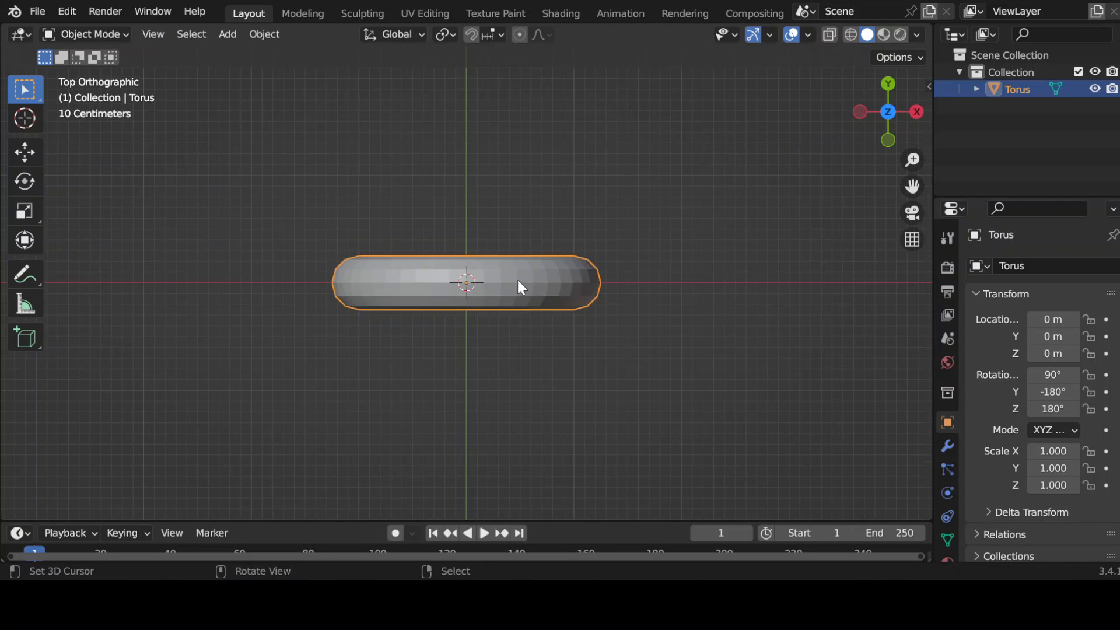
key("Tab")
scroll(517, 309, "up", 1)
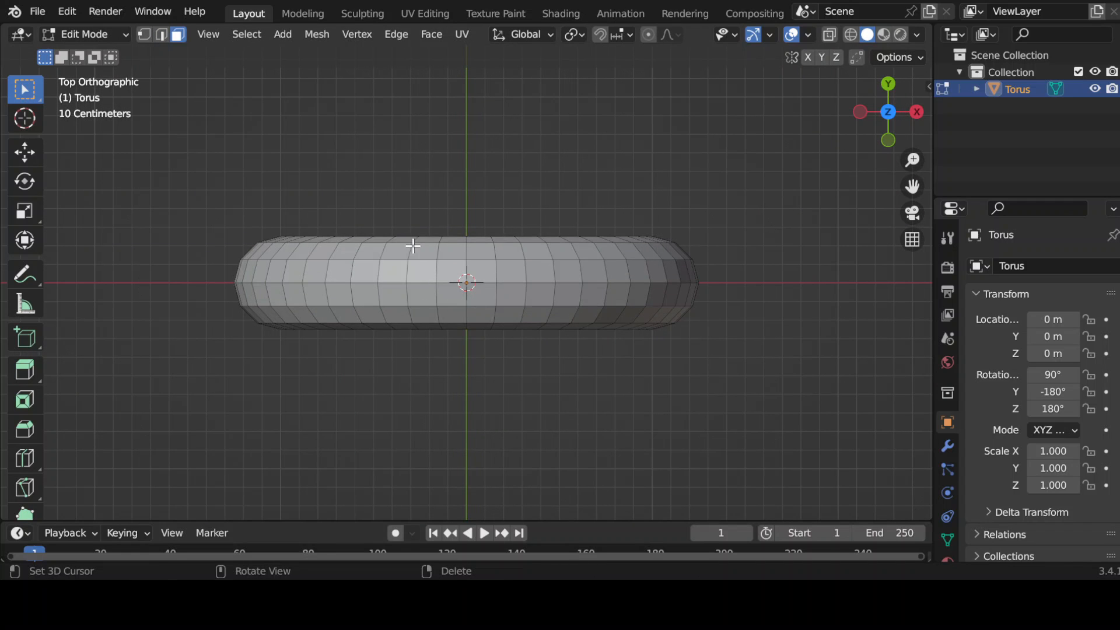
left_click_drag(403, 226, 539, 368)
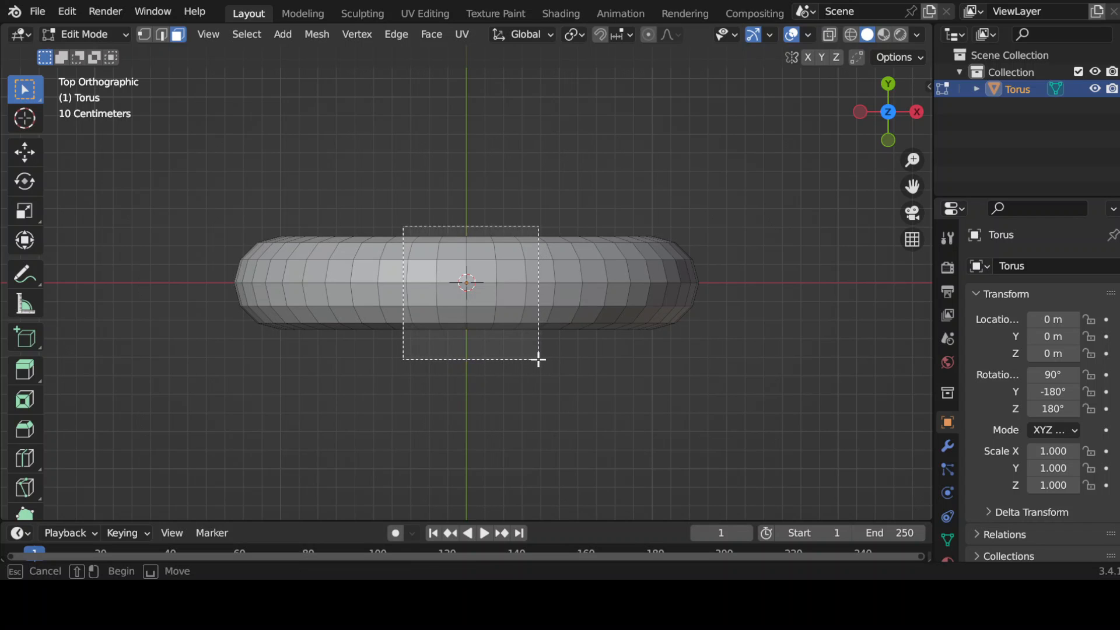
left_click_drag(535, 358, 532, 361)
middle_click_drag(532, 361, 525, 243)
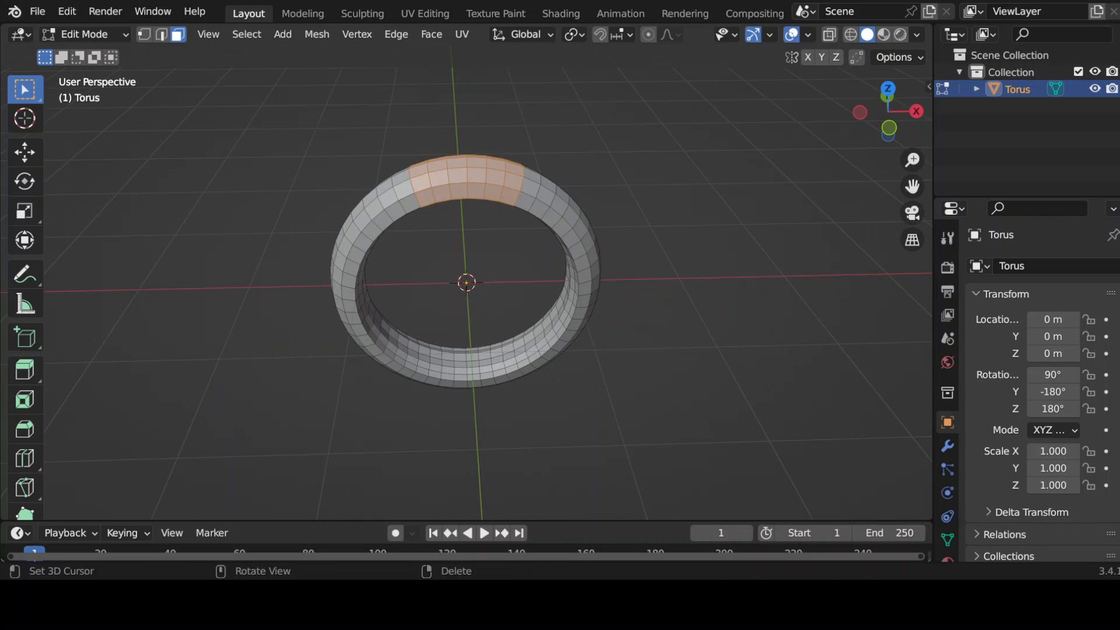
key("s")
key("x")
left_click(507, 324)
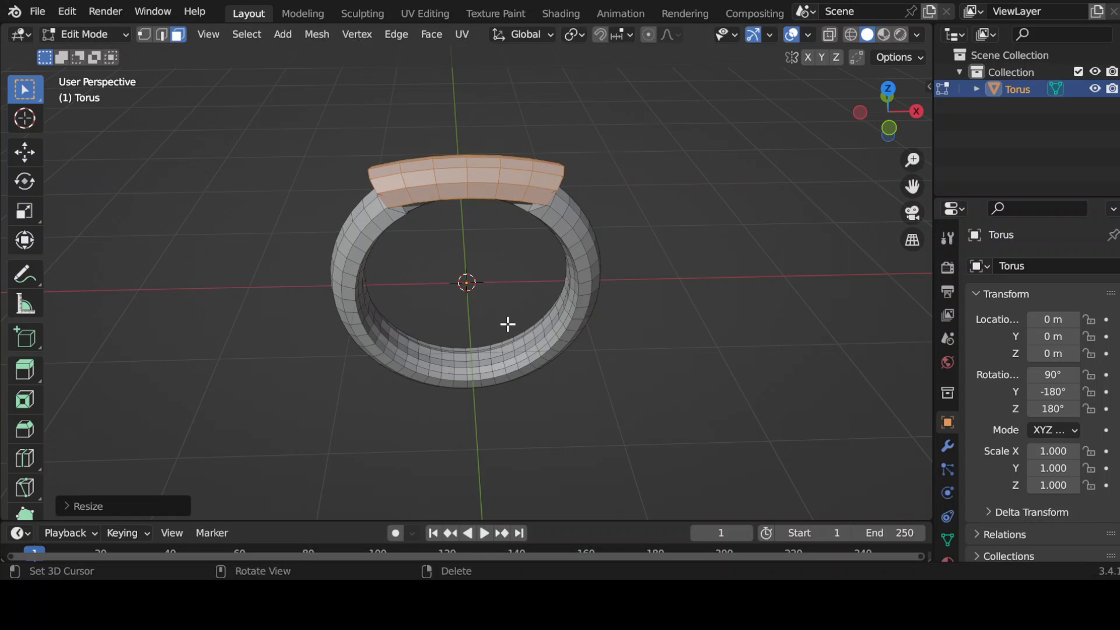
Widen the selected top faces along the Y axis.
middle_click_drag(513, 309, 477, 267)
key("s")
key("x")
key("y")
left_click(605, 366)
Raise the widened top faces along the Z axis.
middle_click_drag(605, 366, 502, 318)
key("g")
key("z")
left_click(601, 221)
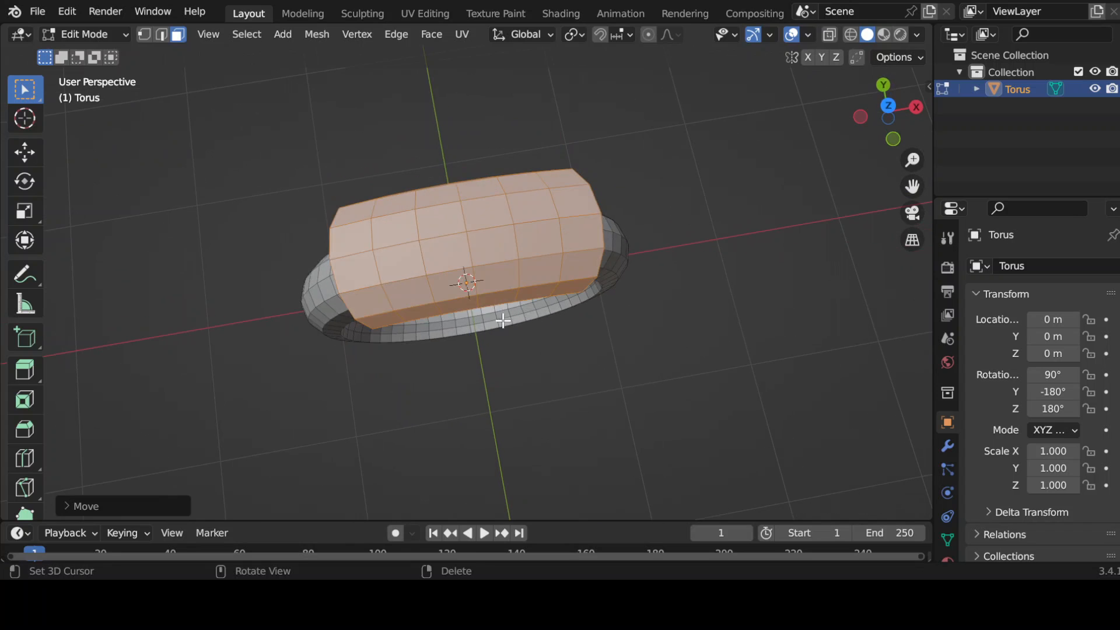
In Object Mode, add a Gem mesh and move it 1.1 m up along Z.
key("Tab")
left_click(228, 34)
mouse_move(280, 55)
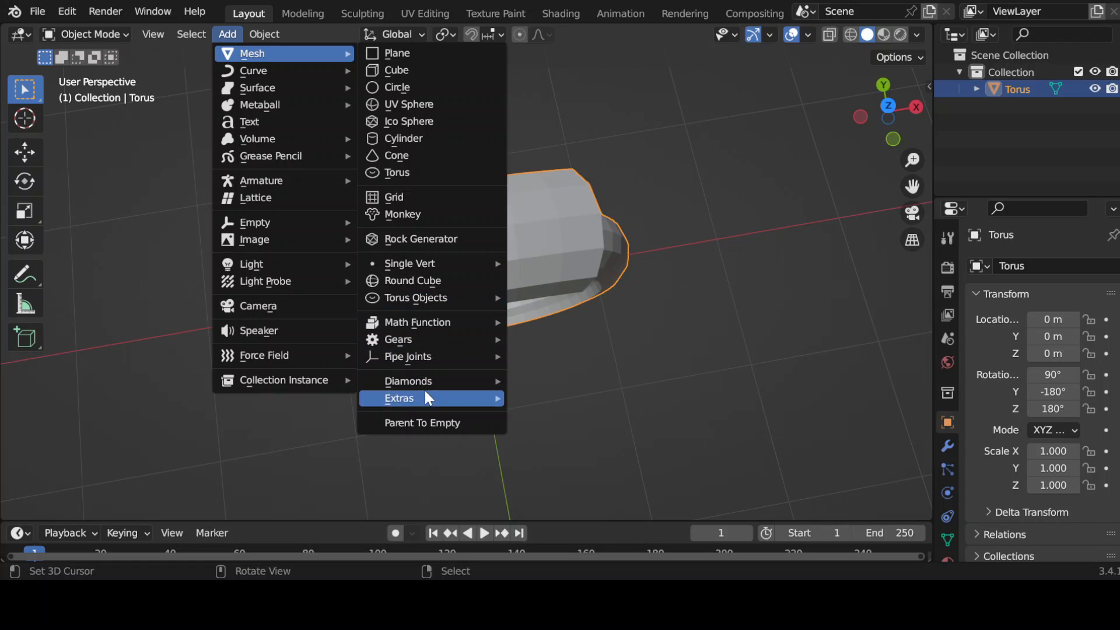
mouse_move(503, 387)
left_click(559, 413)
type("g")
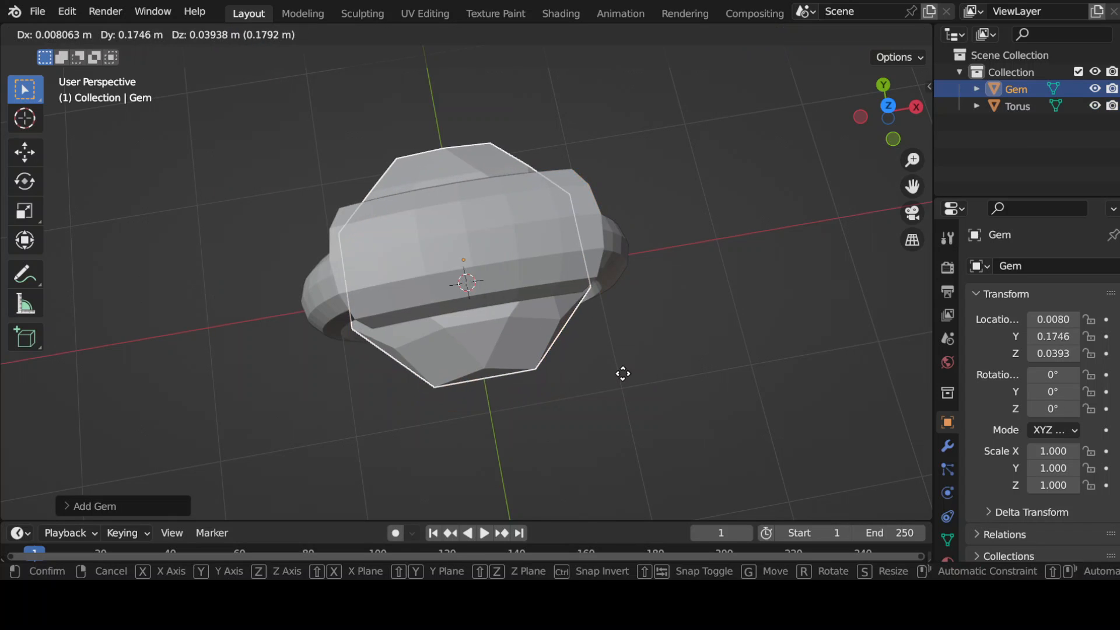
type("z1.1")
key("Return")
Scale the gem down to about 0.171 and raise it to about 1.47 m in Z, onto the ring's top.
middle_click_drag(593, 360, 557, 194)
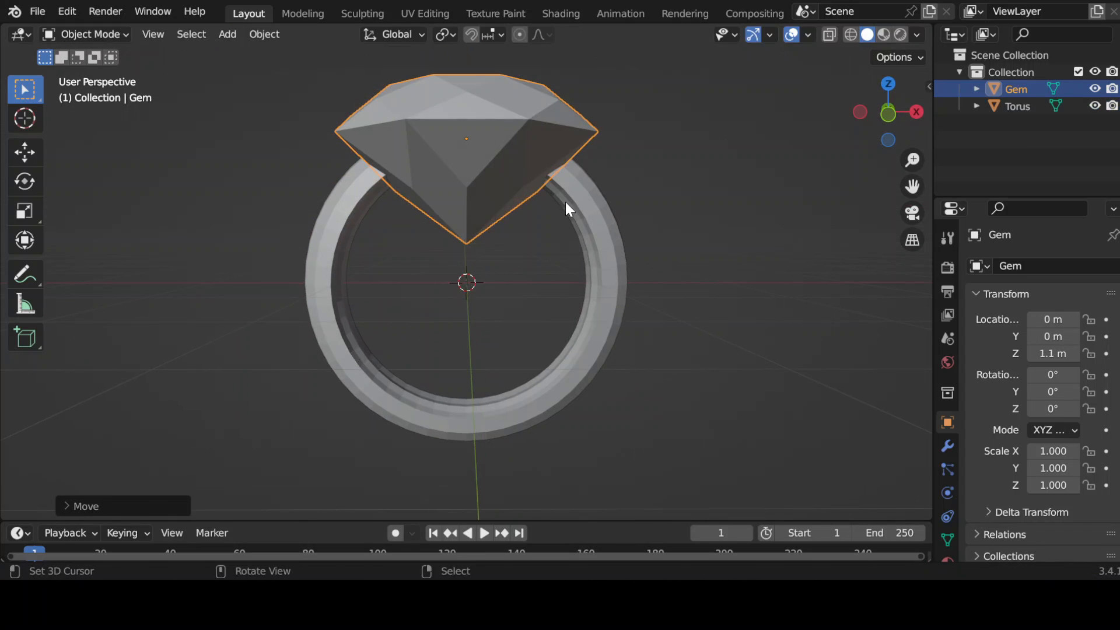
key("s")
left_click(486, 168)
middle_click_drag(488, 175, 505, 343)
key("g")
key("z")
left_click(503, 309)
key("s")
left_click(486, 260)
Move the gem off-centre on the ring's top face to about X -0.14 m and Y 0.09 m.
middle_click_drag(486, 260, 495, 309)
key("g")
key("z")
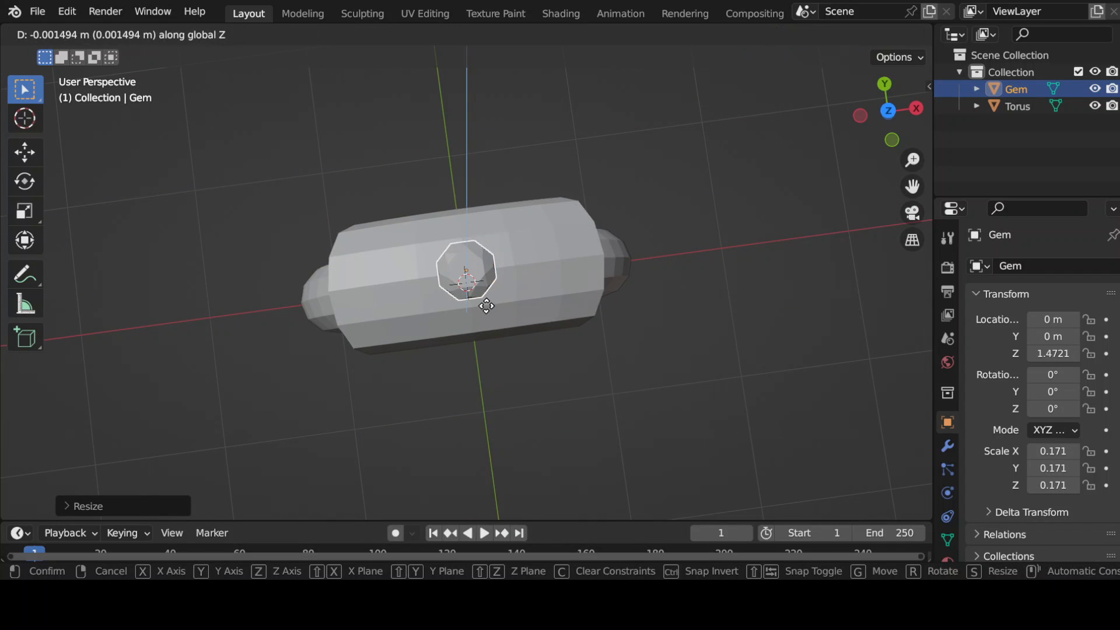
key("x")
left_click(470, 304)
key("g")
key("z")
key("y")
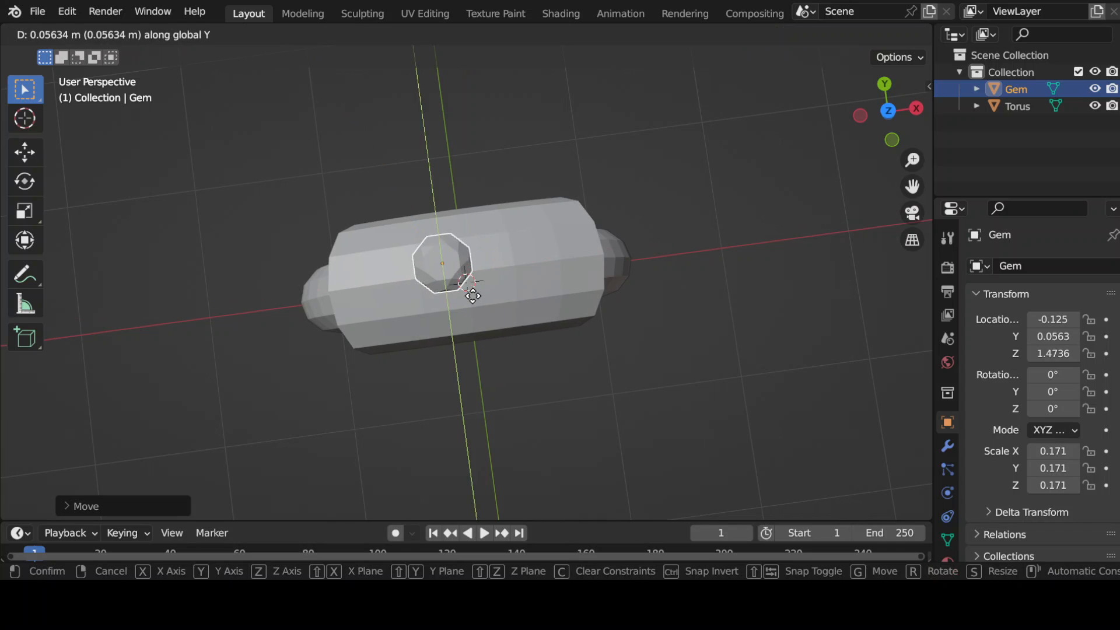
left_click(476, 291)
key("g")
key("x")
left_click(473, 293)
Shrink the gem to a scale of about 0.108 and place a duplicate along X at about 0.14 m.
key("s")
left_click(529, 283)
mouse_move(530, 282)
middle_mouse_down()
mouse_move(531, 256)
mouse_move(510, 289)
middle_mouse_up()
key("shift+d")
key("x")
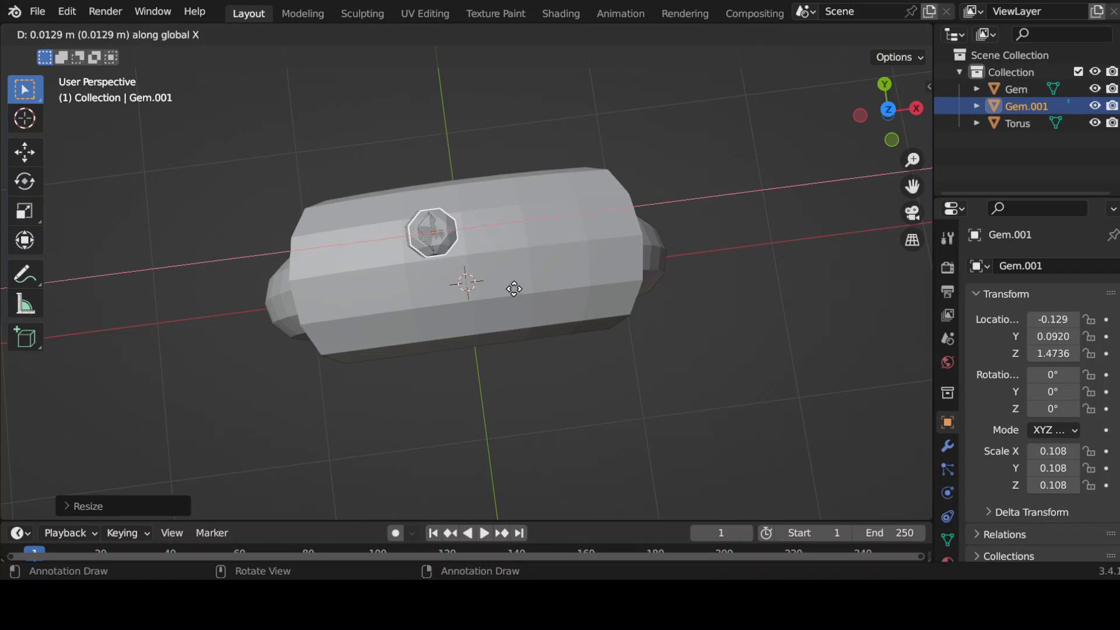
left_click(577, 285)
Duplicate the +X gem along Y to about -0.127 m on the ring's top.
key("shift+d")
key("y")
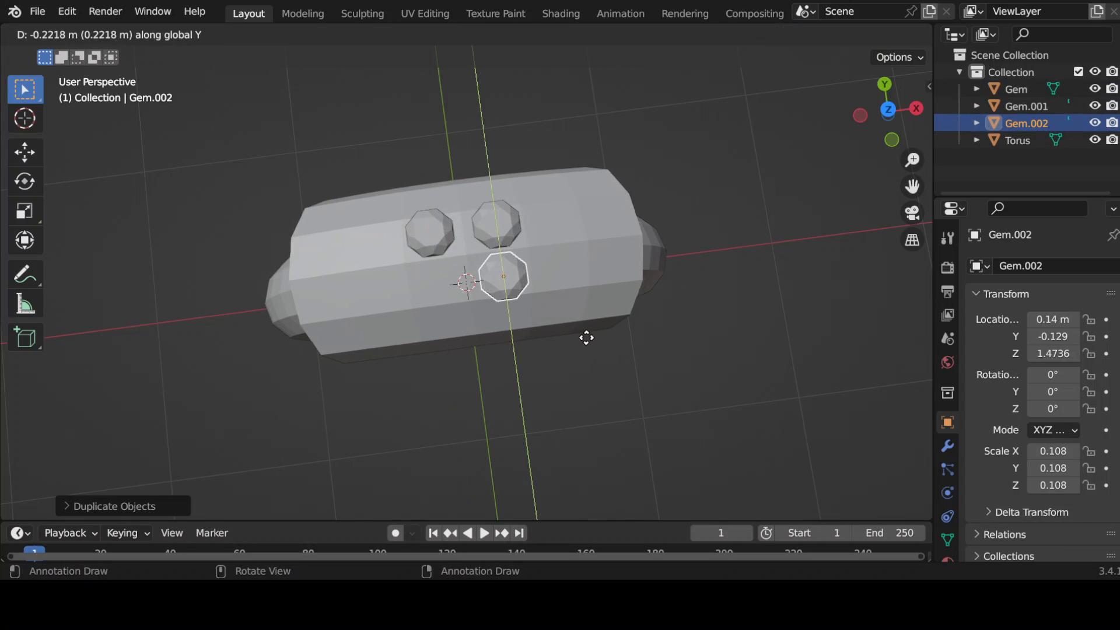
left_click(586, 337)
Duplicate the front gem along X to about -0.143 m, completing a two-by-two gem grid.
key("shift+d")
key("x")
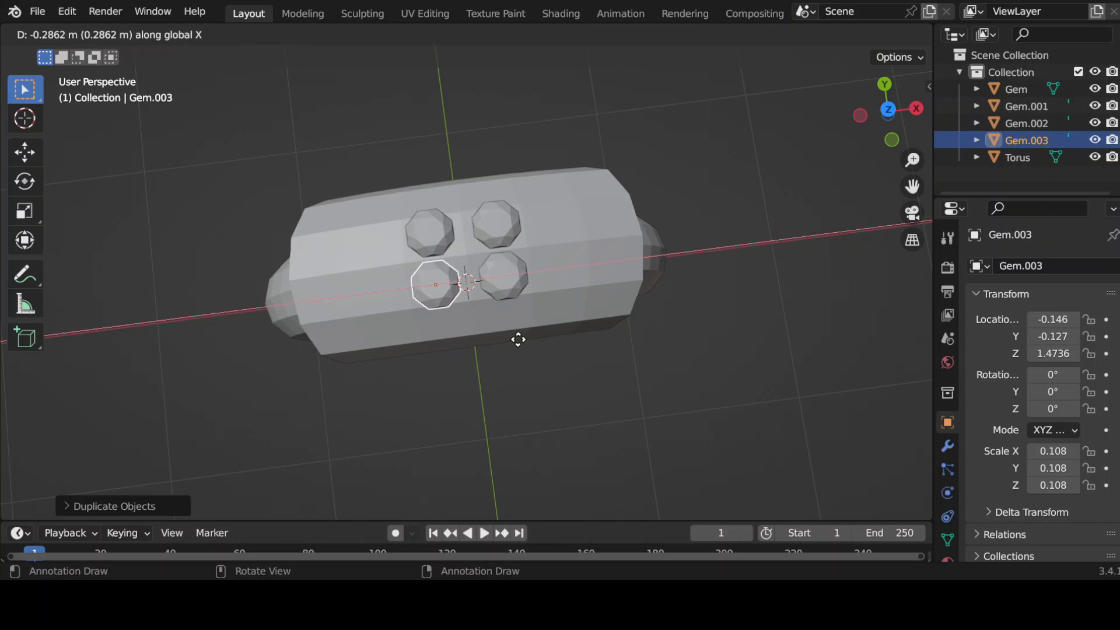
left_click(518, 341)
middle_click_drag(518, 340, 518, 322)
key("g")
key("x")
left_click(518, 309)
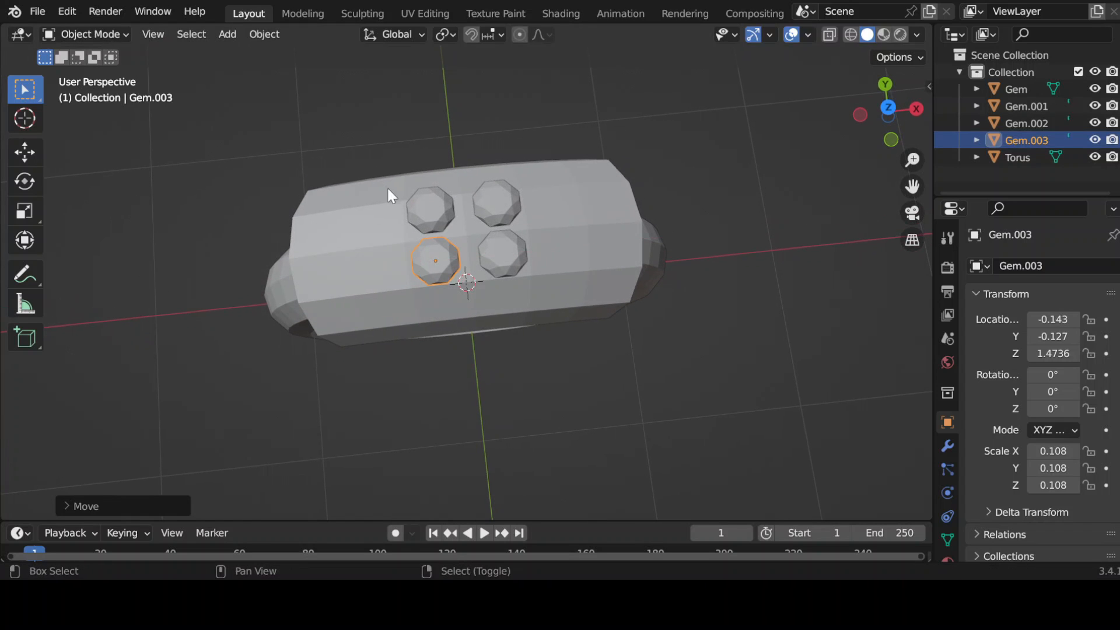
Duplicate the pair of gems on the -X side along X to about -0.373 m.
left_click(431, 211, "shift")
key("shift+d")
key("x")
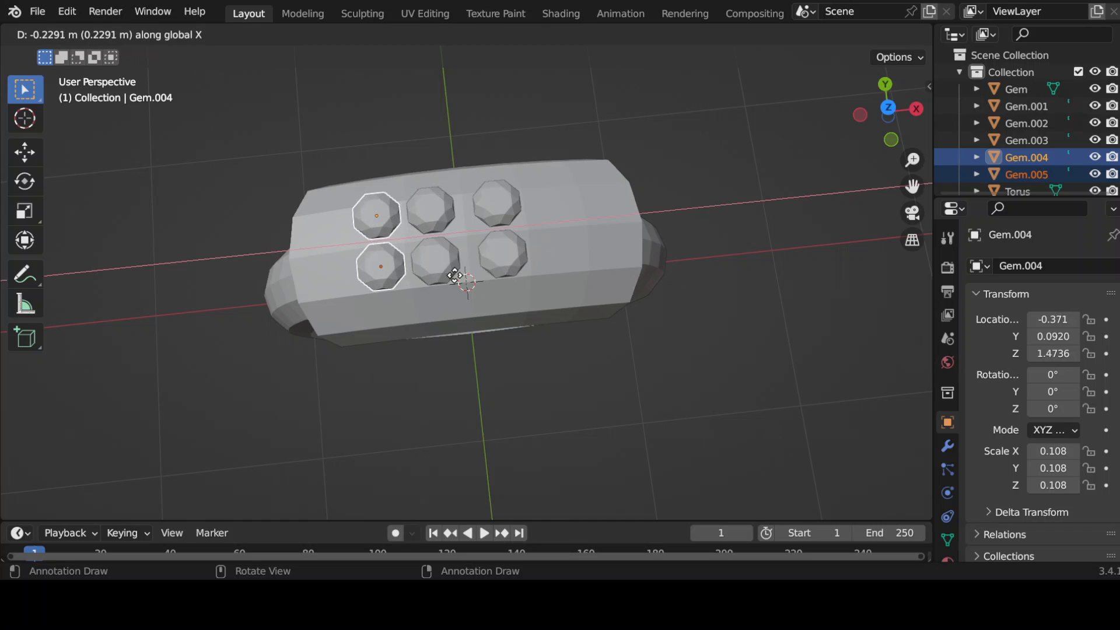
left_click(454, 275)
Lower all six gems together along Z to about 1.296 m so they sit in the ring's top face.
mouse_move(455, 275)
middle_mouse_down()
mouse_move(462, 188)
mouse_move(487, 312)
mouse_move(473, 342)
mouse_move(464, 275)
middle_mouse_up()
middle_click_drag(460, 225, 449, 207)
left_click_drag(376, 176, 509, 221)
middle_click_drag(509, 221, 514, 250)
key("g")
key("z")
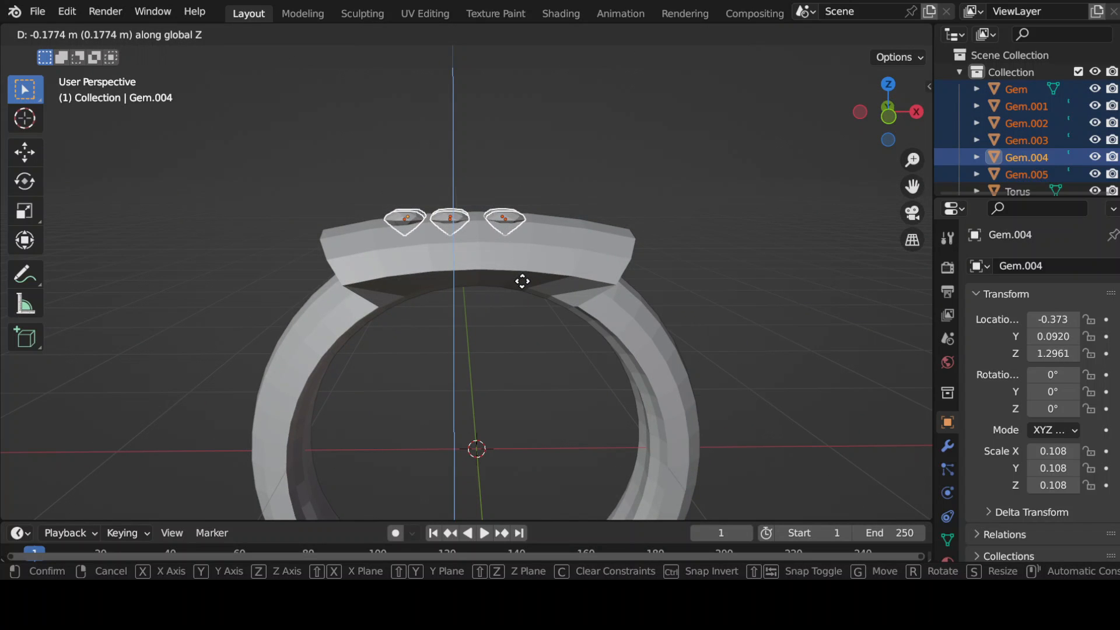
left_click(522, 280)
Rotate the outermost gem pair at the -X end about Y to about -10.1°.
middle_click_drag(522, 280, 511, 358)
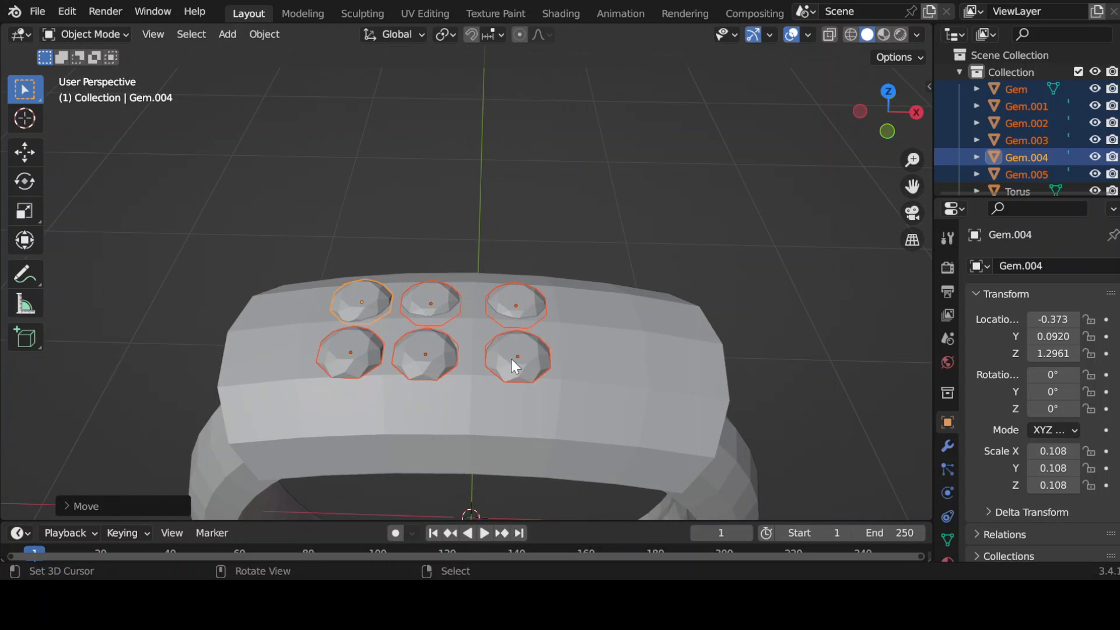
left_click(511, 359)
left_click_drag(603, 179, 654, 211)
middle_click_drag(544, 369, 447, 279)
left_click(386, 250)
left_click(390, 213, "shift")
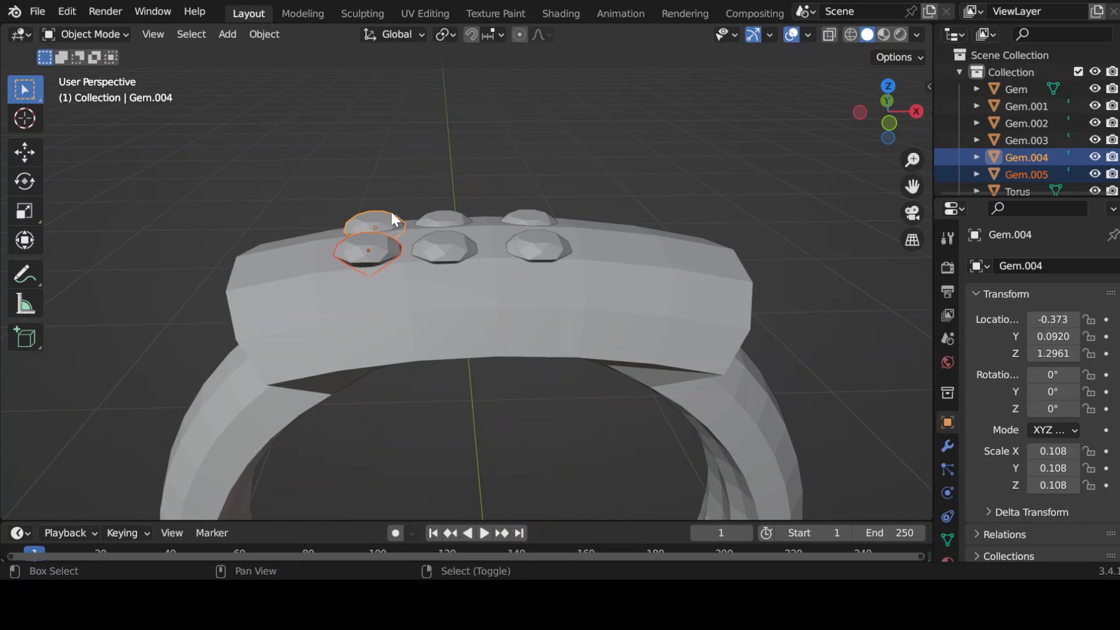
key("r")
key("x")
key("y")
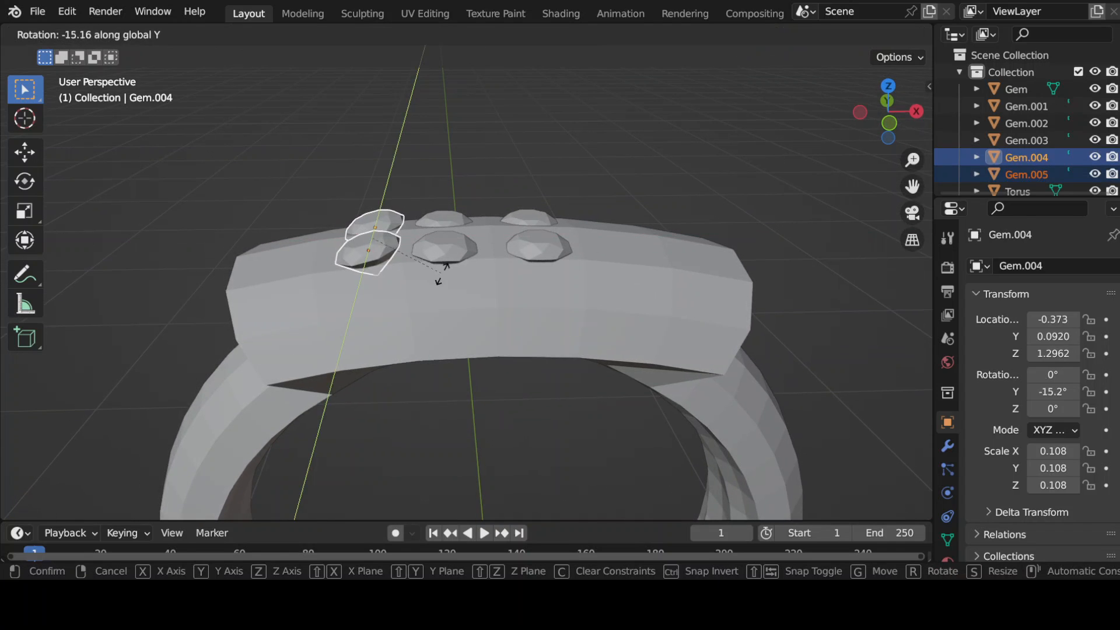
left_click(458, 290)
Raise the tilted gem pair at the -X end along Z to about 1.31 m for the back gem.
key("g")
key("z")
left_click(455, 297)
middle_click_drag(455, 297, 338, 267)
key("g")
key("z")
left_click(432, 353)
Shift the tilted pair along Y until the back gem is at about 0.109 m, and lower it to about 1.281 m in Z.
key("g")
key("x")
key("y")
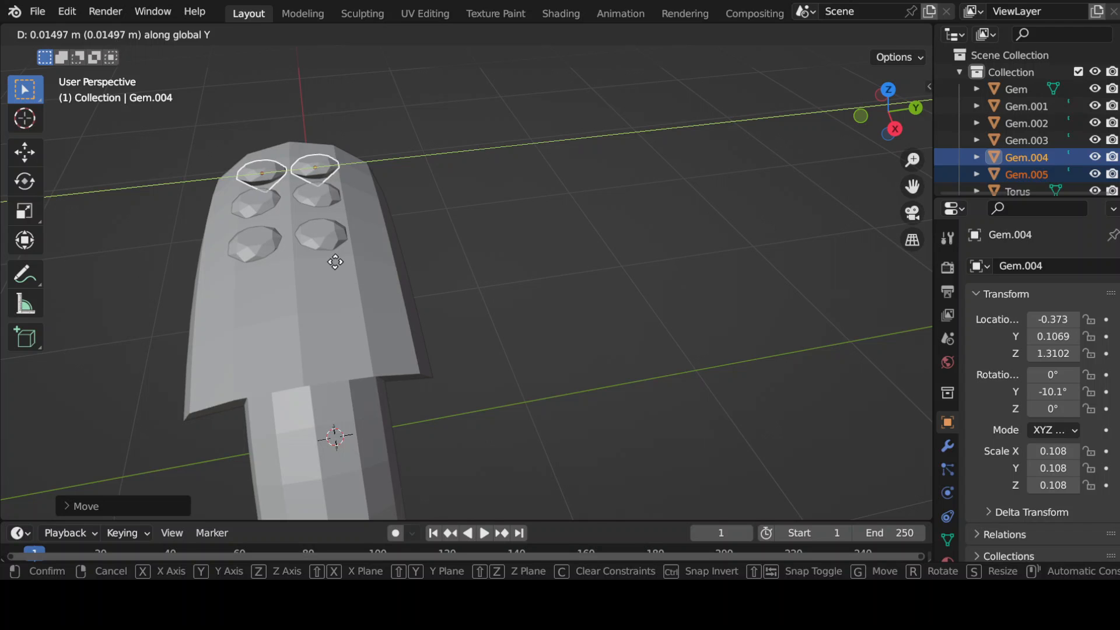
left_click(336, 262)
middle_click_drag(336, 261, 460, 331)
key("g")
key("z")
left_click(463, 216)
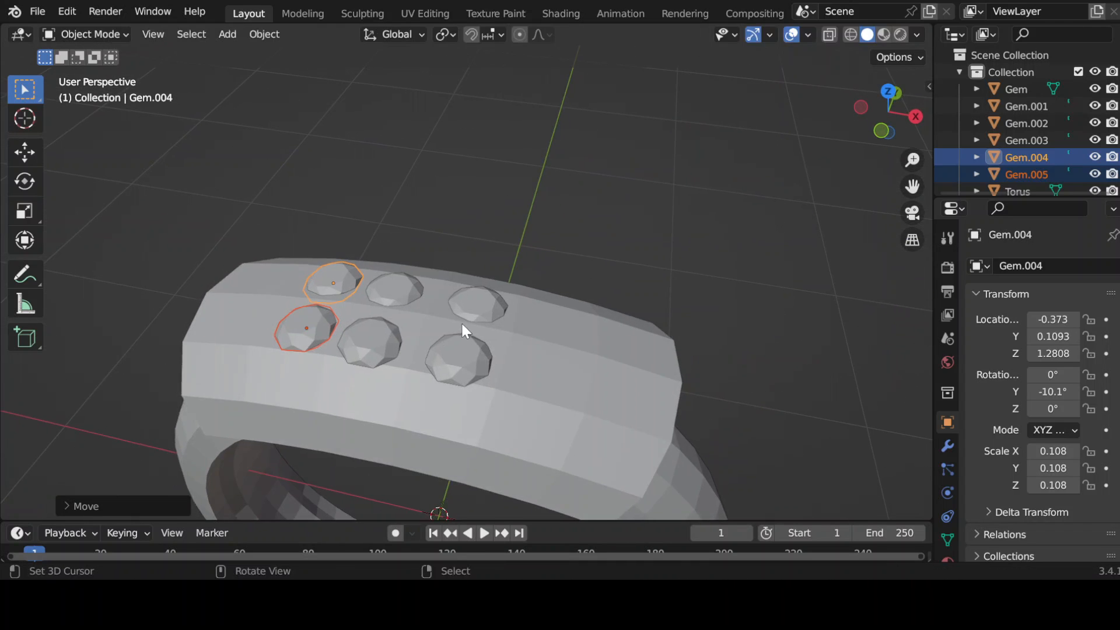
Rotate the back gem of the outermost -X pair about global X to an X rotation of about -12.3°.
left_click(334, 283)
middle_click_drag(361, 307, 271, 333)
key("r")
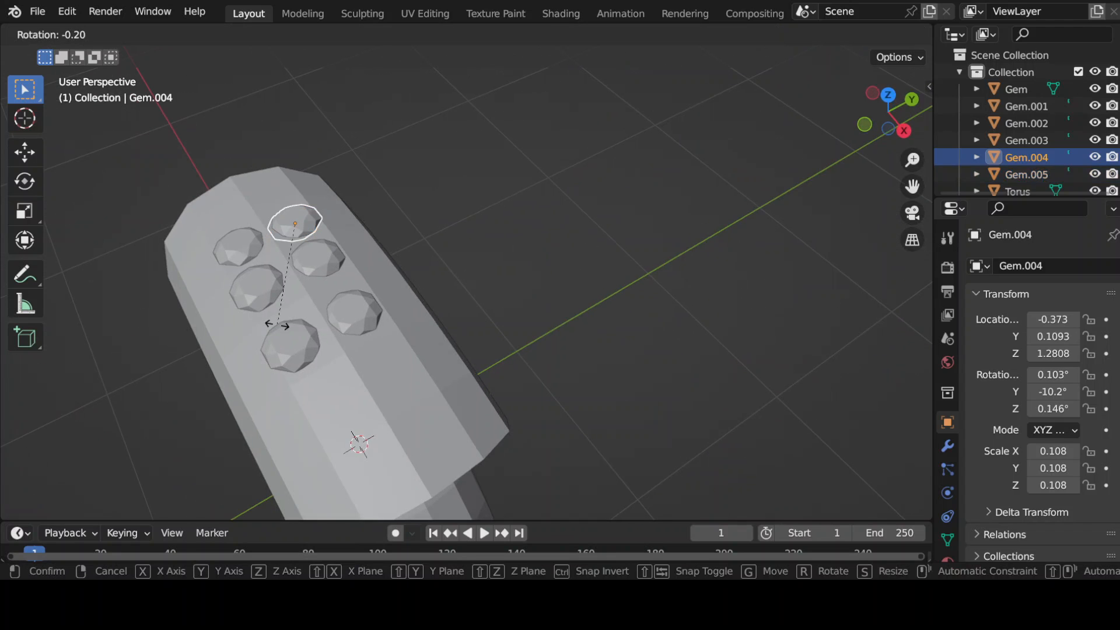
key("y")
key("x")
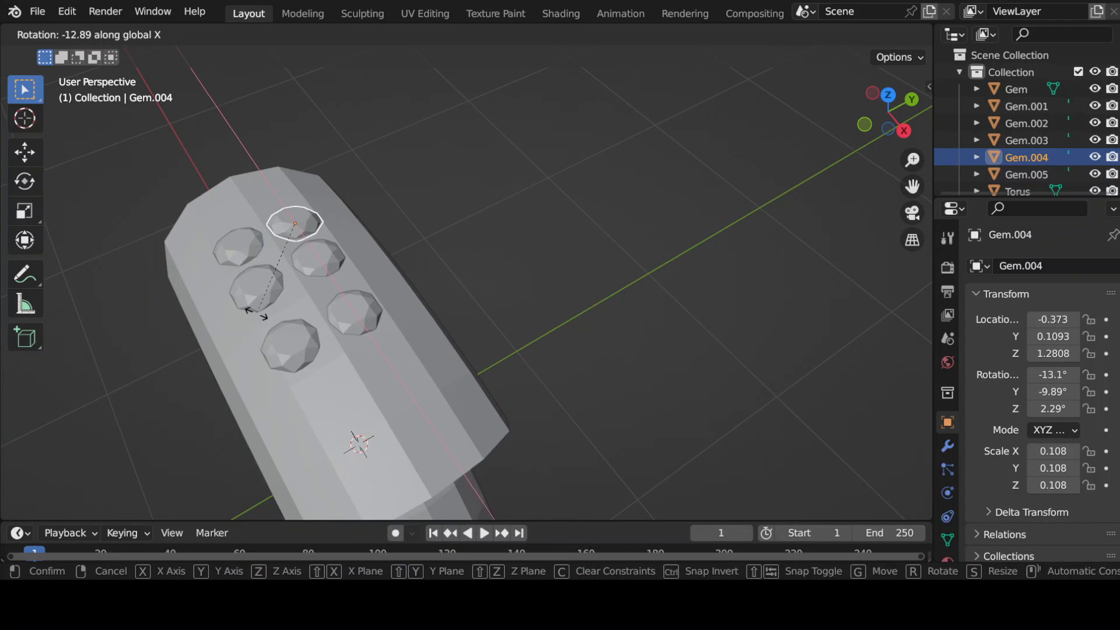
left_click(256, 311)
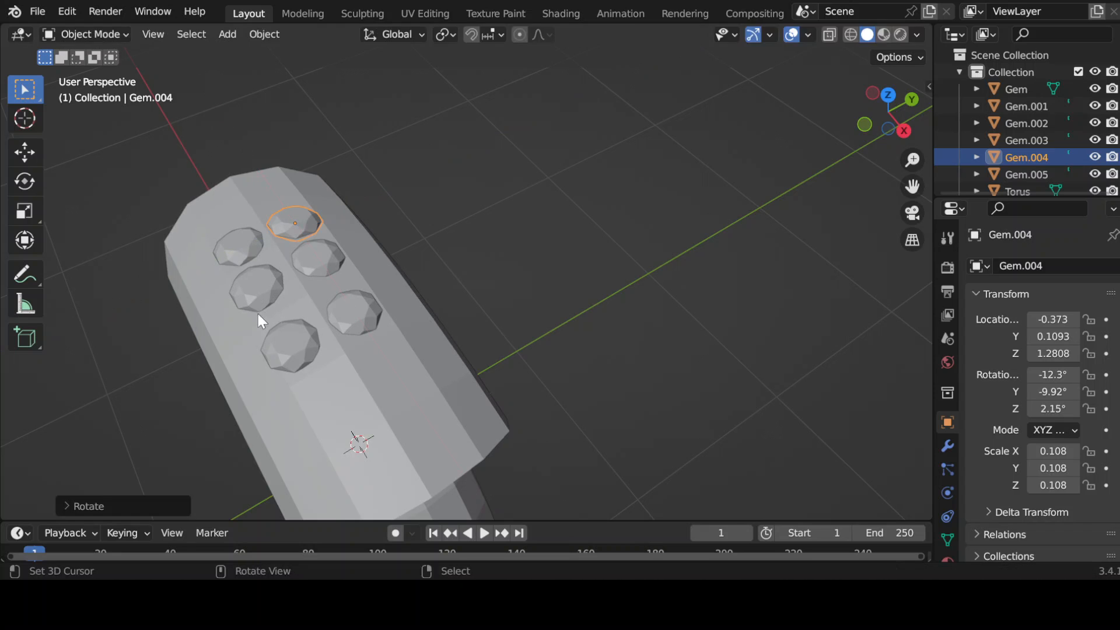
Tilt the middle back-row gem about X to about -7.14° and move it to about Y 0.122 m and Z 1.306 m.
left_click(320, 266)
middle_click_drag(330, 296, 302, 310)
key("r")
key("x")
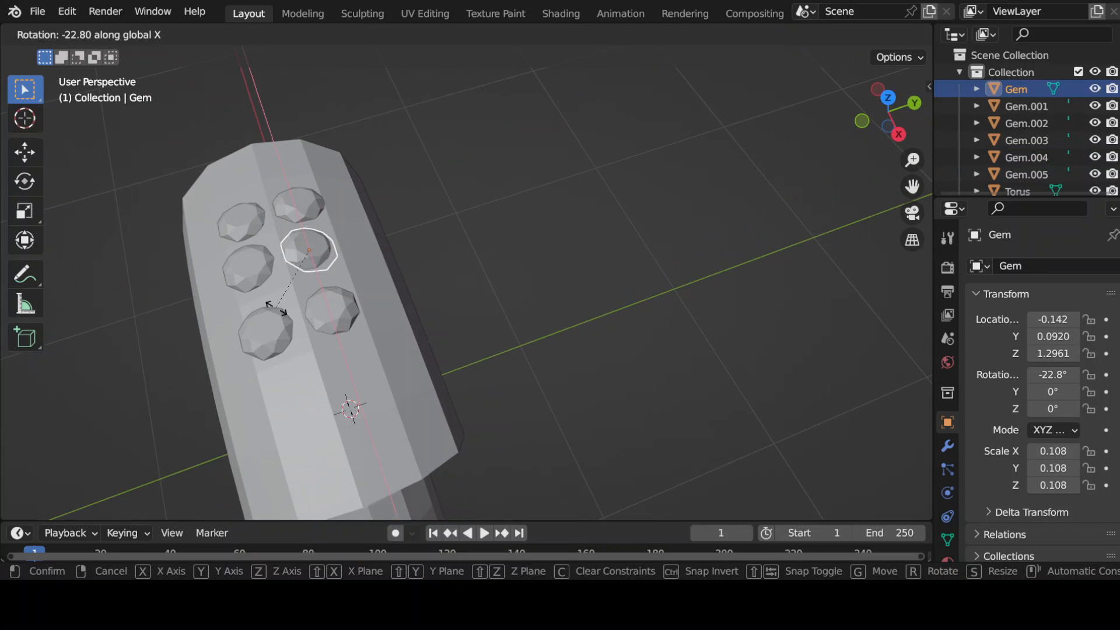
left_click(295, 307)
key("g")
key("z")
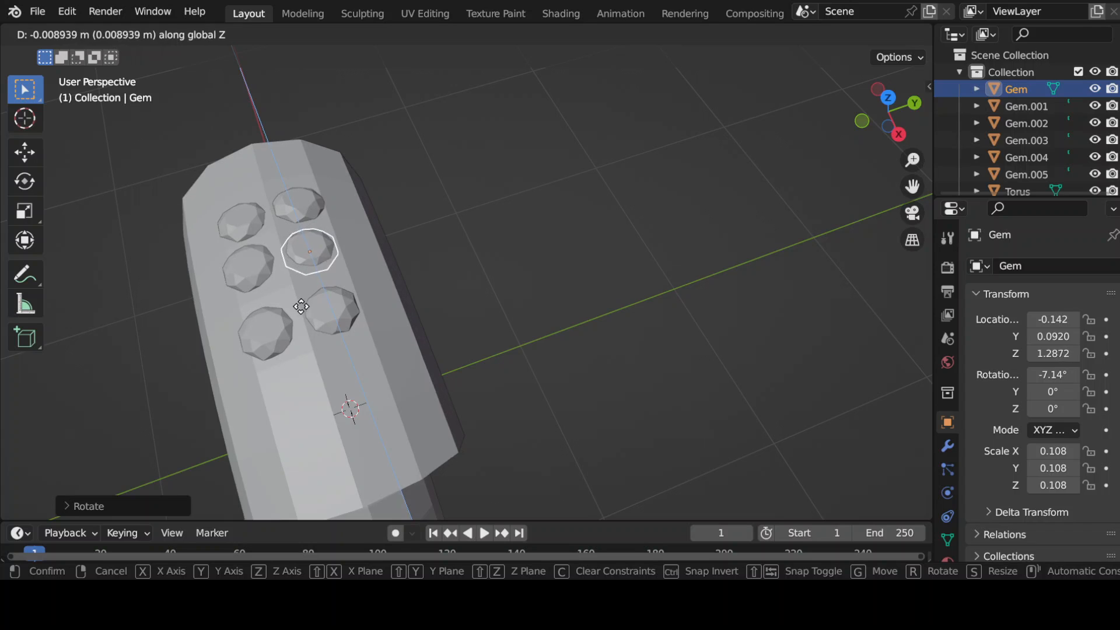
left_click(302, 303)
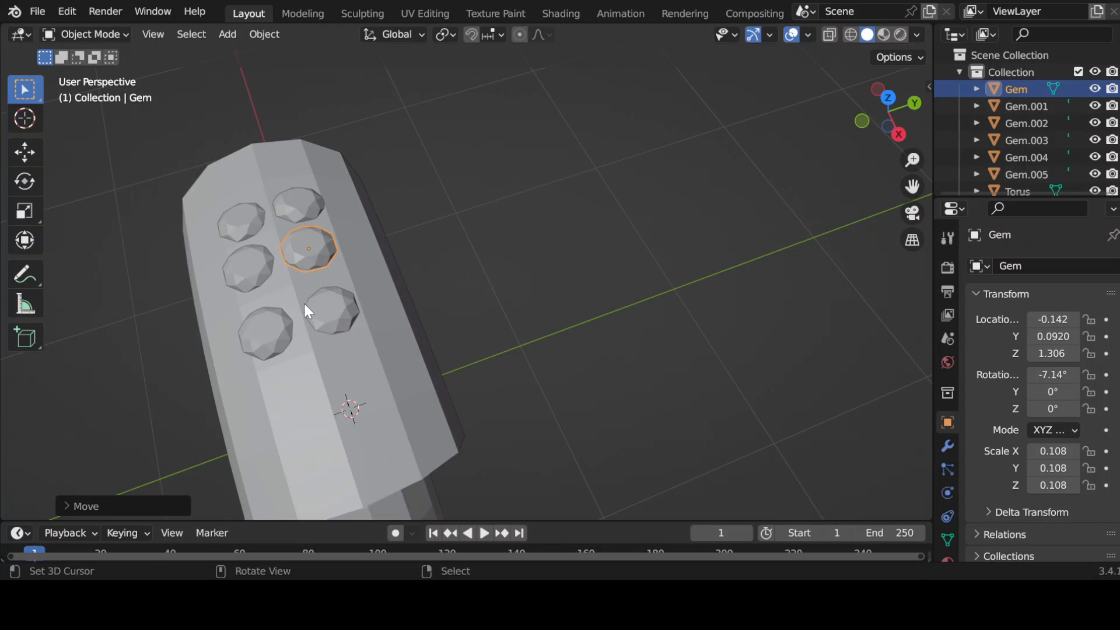
key("g")
key("y")
left_click(315, 304)
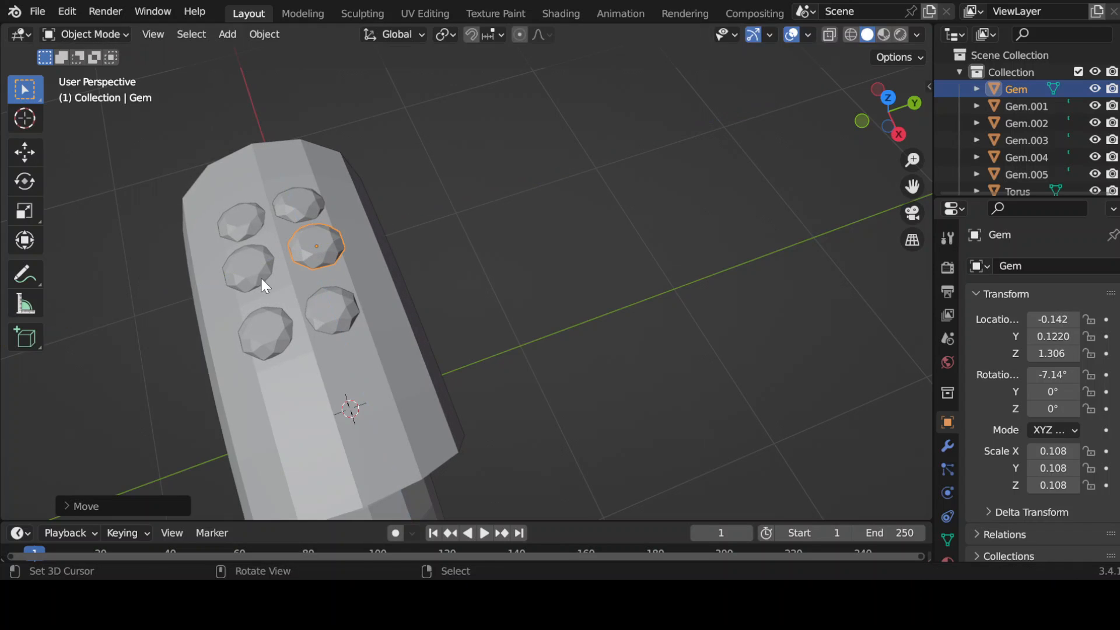
Shift the middle front-row gem to about Y -0.115 m and tilt it about X to about 9.83°.
left_click(263, 274)
key("g")
key("x")
left_click(266, 275)
key("r")
key("x")
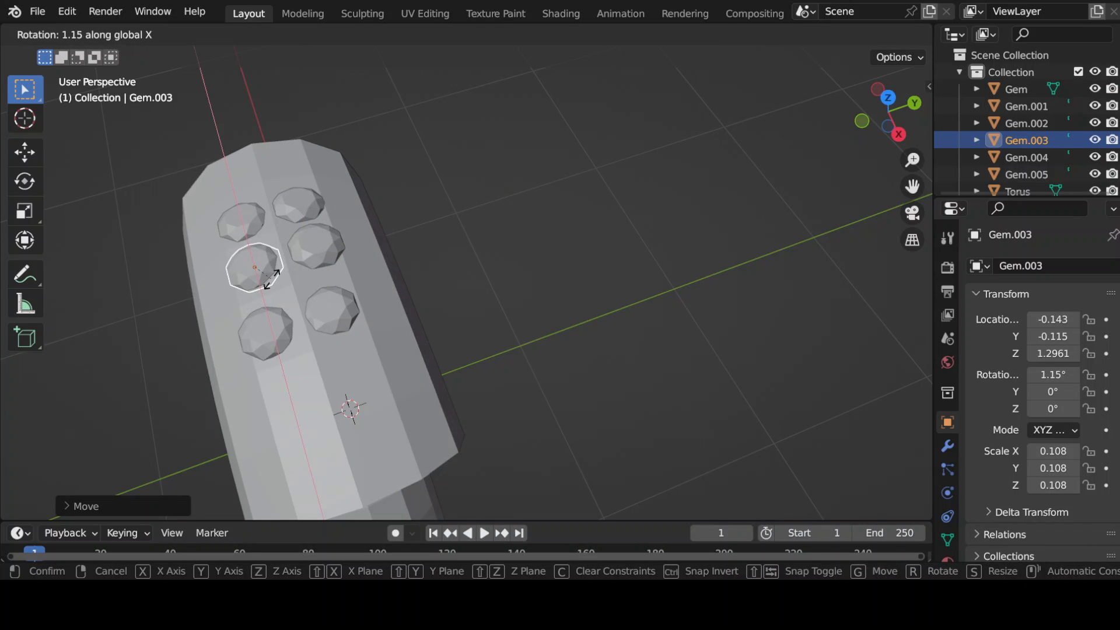
left_click(269, 272)
key("g")
key("x")
left_click(279, 286)
Delete the two untilted gems at X 0.14 m.
left_click(289, 328)
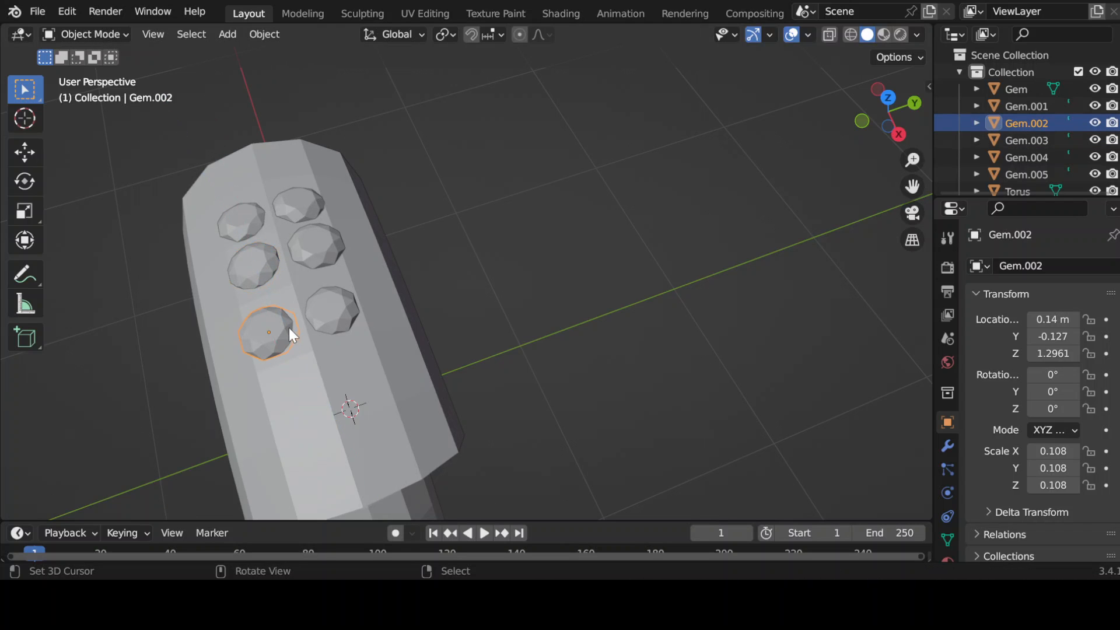
left_click(337, 314, "shift")
key("Delete")
Duplicate the two adjusted middle gems along X to about 0.13 m.
left_click(256, 266)
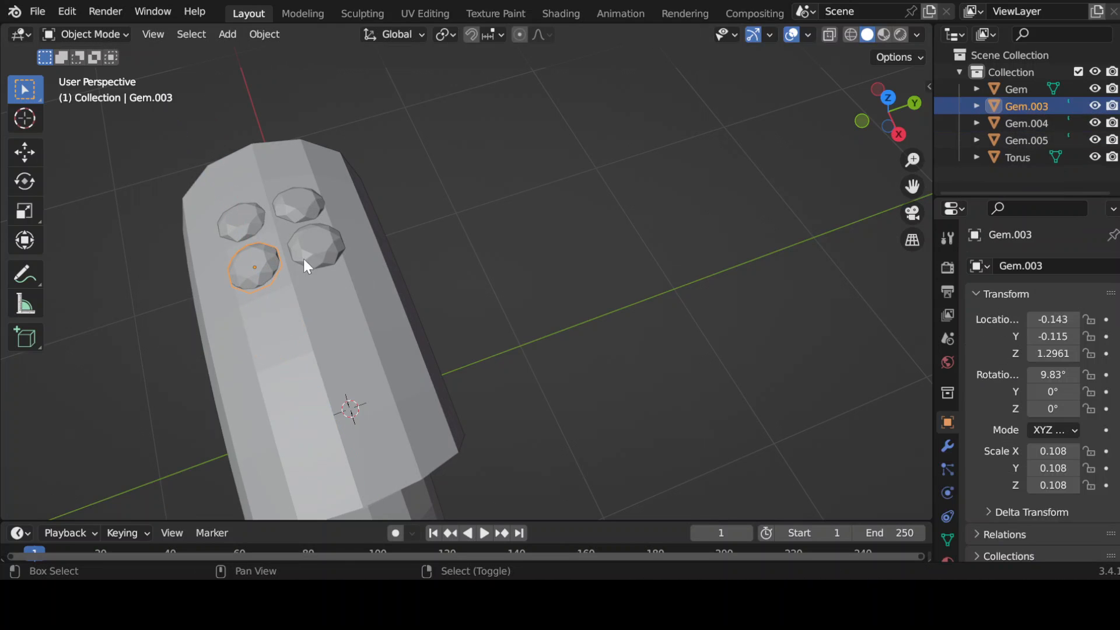
left_click(316, 246, "shift")
middle_click_drag(314, 321, 509, 356)
key("shift+d")
key("x")
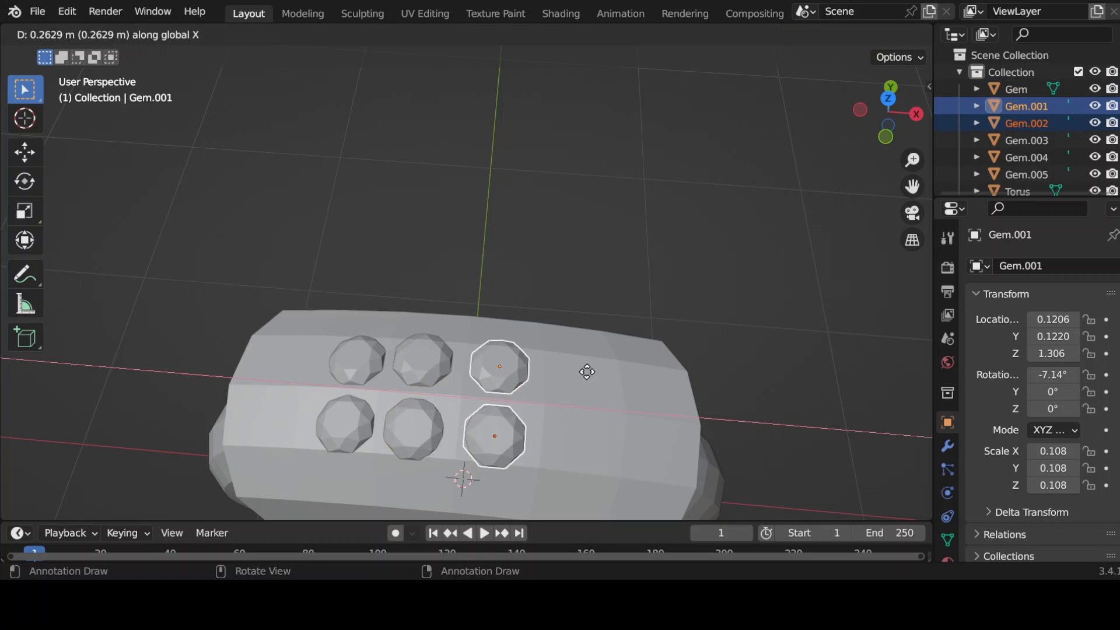
left_click(587, 370)
Duplicate the new gem pair along X to about 0.402 m and lower it until the back gem is at about Z 1.29 m.
middle_click_drag(586, 370, 554, 345)
middle_click_drag(471, 286, 592, 343)
key("shift+d")
key("x")
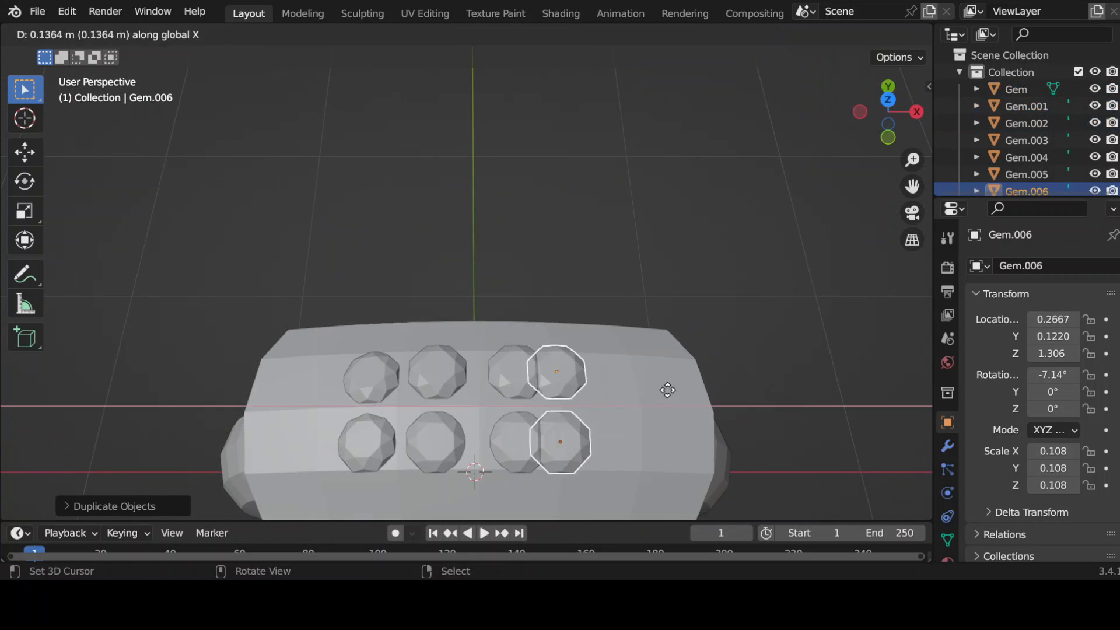
left_click(672, 391)
middle_click_drag(674, 392, 483, 361)
scroll(487, 285, "down", 2)
key("g")
key("z")
left_click(490, 291)
Delete both gems of the outermost pair at the -X end of the ring's top.
left_click(413, 364)
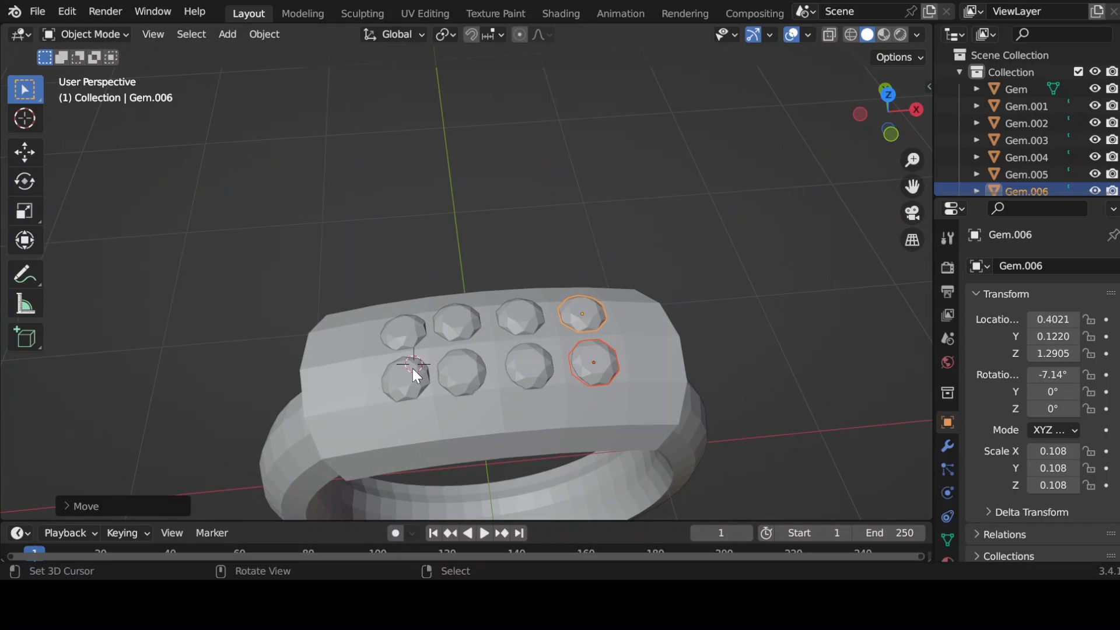
right_click(412, 369)
key("x")
left_click(411, 335)
right_click(411, 336)
key("x")
left_click(426, 334)
right_click(450, 330)
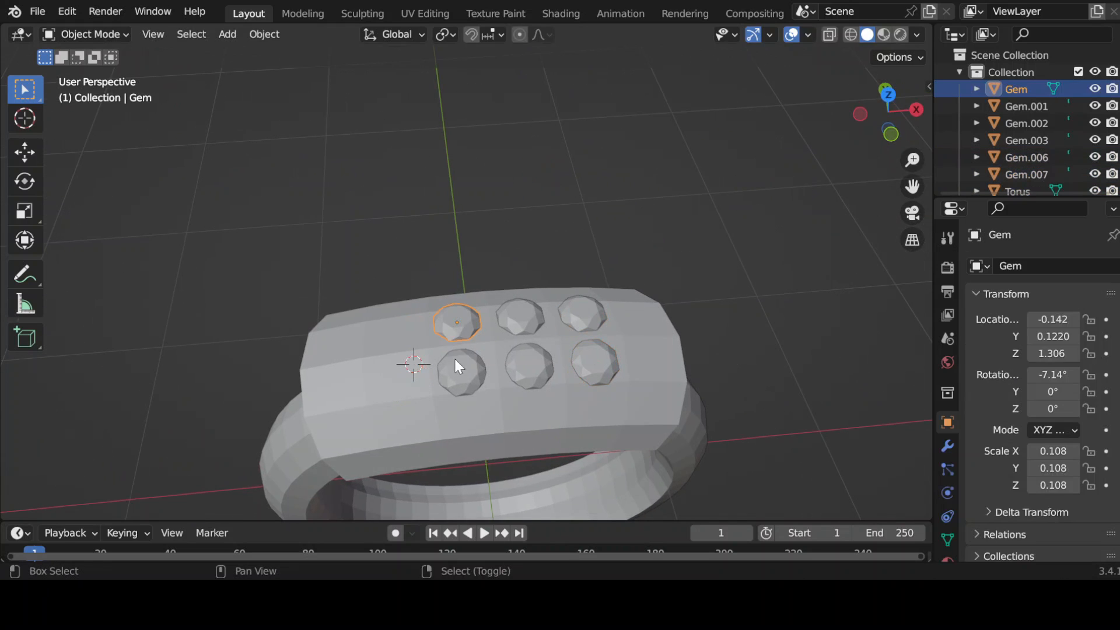
right_click(458, 365, "shift")
key("shift+d")
key("x")
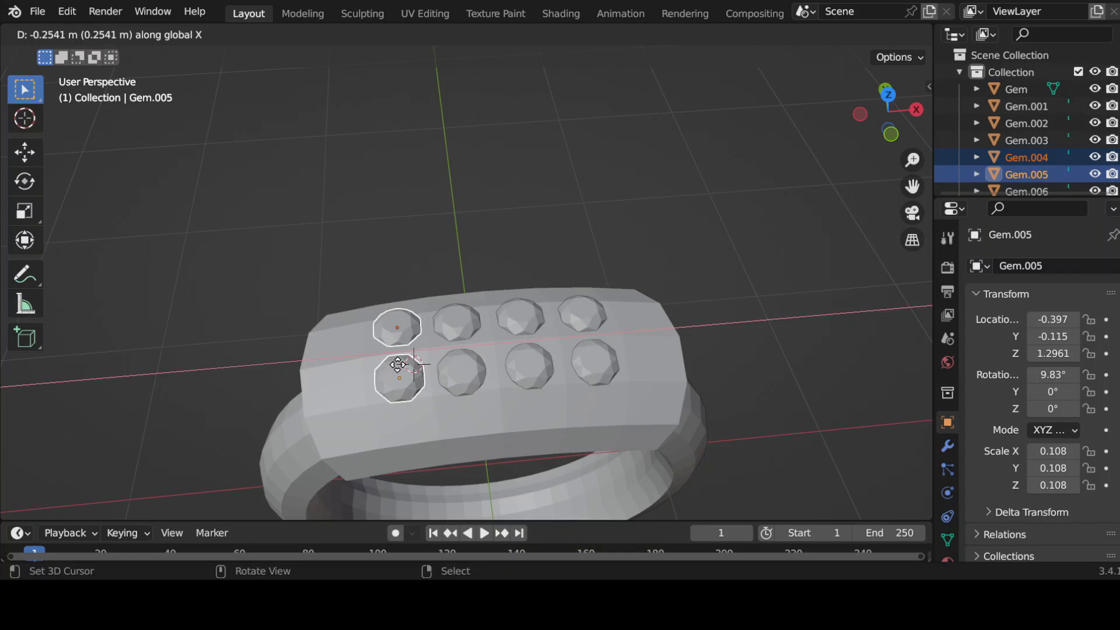
right_click(402, 364)
key("x")
left_click(408, 360)
Duplicate the outermost +X gem pair along X to about -0.40 m at the opposite end of the rows.
right_click(575, 314)
right_click(581, 365, "shift")
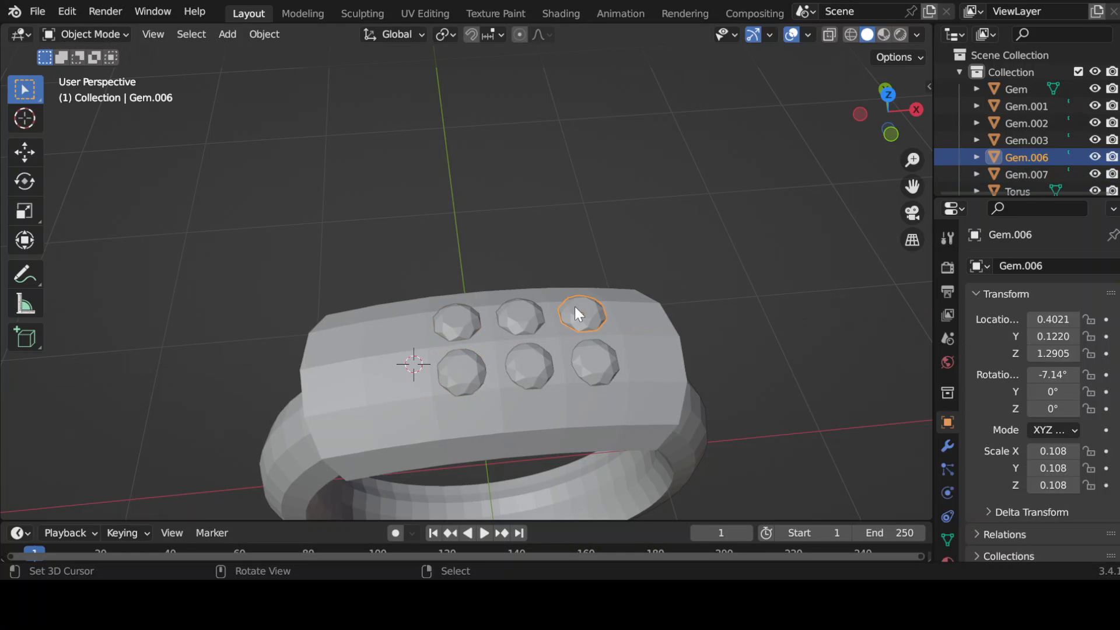
key("shift+d")
key("x")
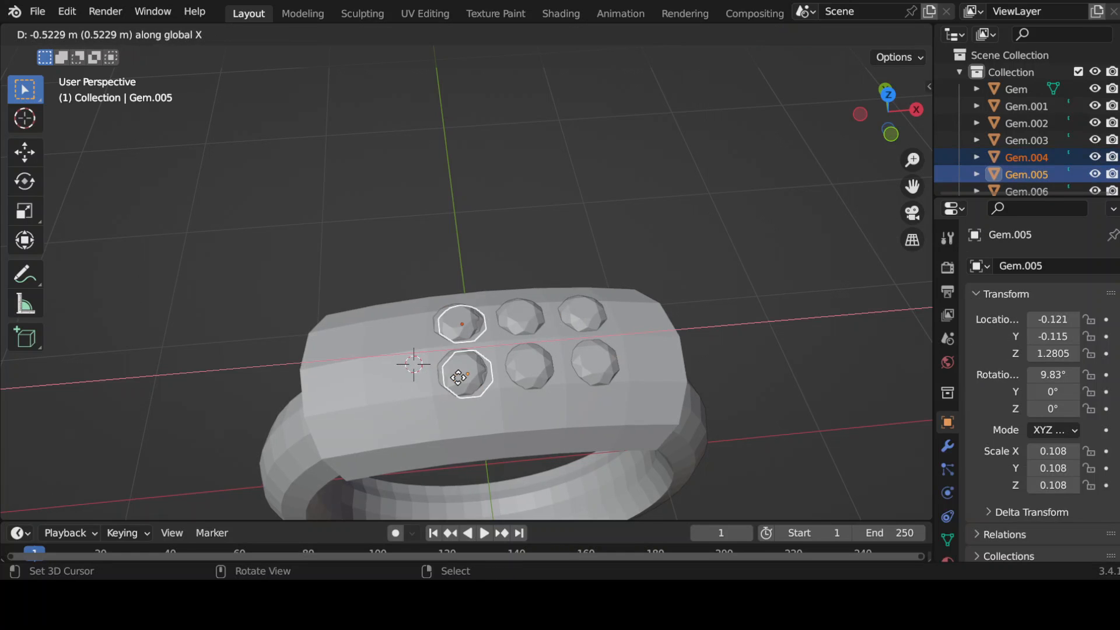
left_click(390, 377)
middle_click_drag(390, 377, 579, 398)
middle_click_drag(575, 344, 412, 366)
key("g")
key("z")
left_click(398, 286)
Rotate the outermost gem pair at the -X end about Y by about -7° to follow the ring's curvature.
left_click(421, 306)
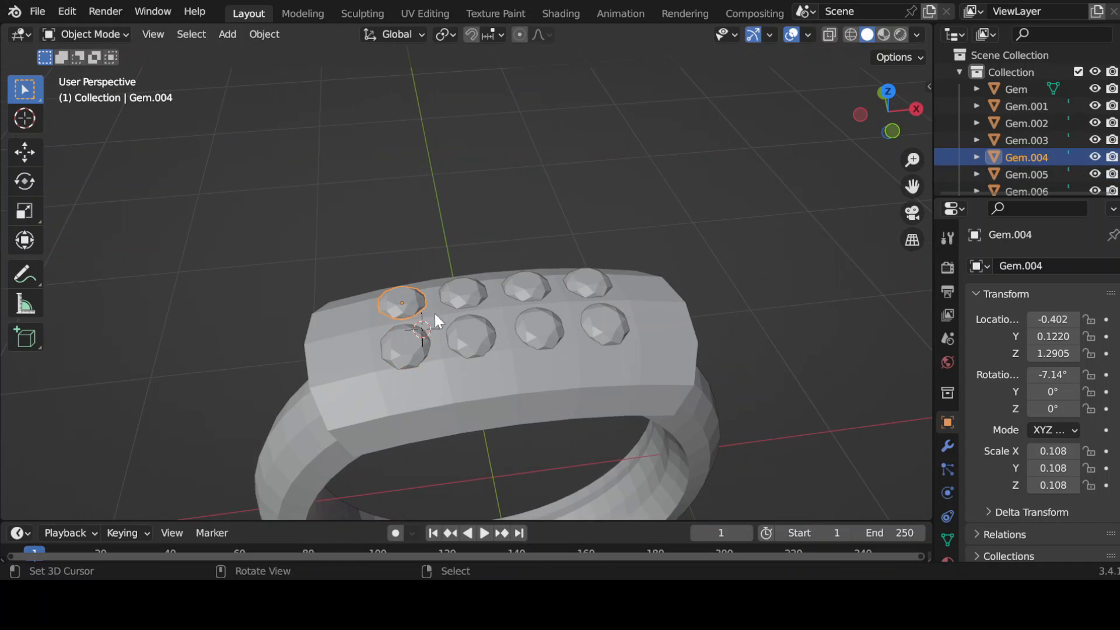
left_click(419, 349, "shift")
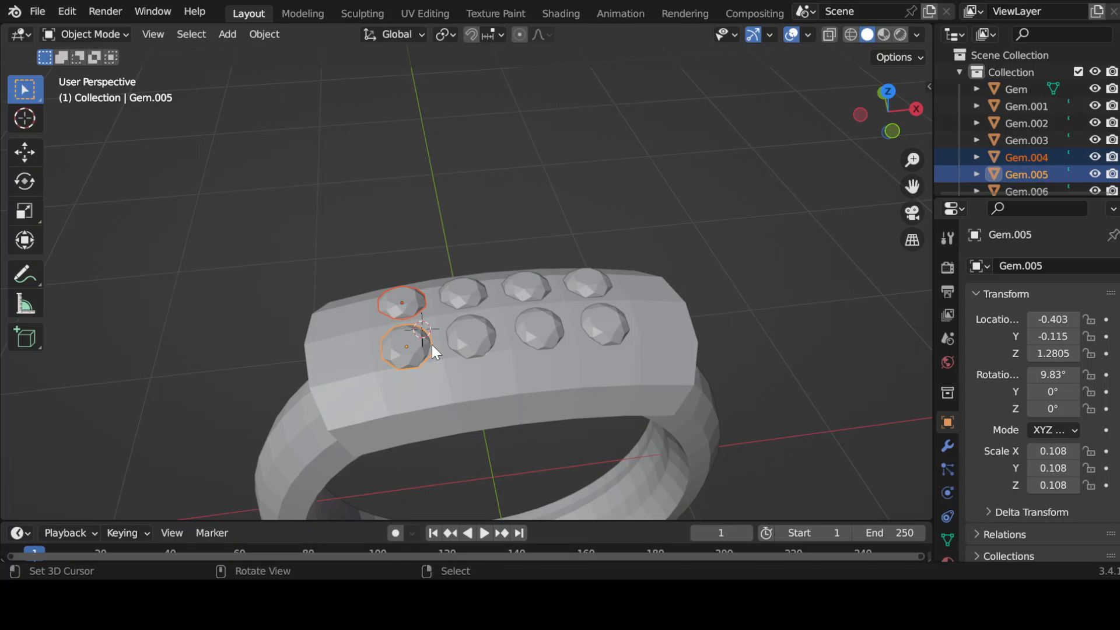
key("r")
key("y")
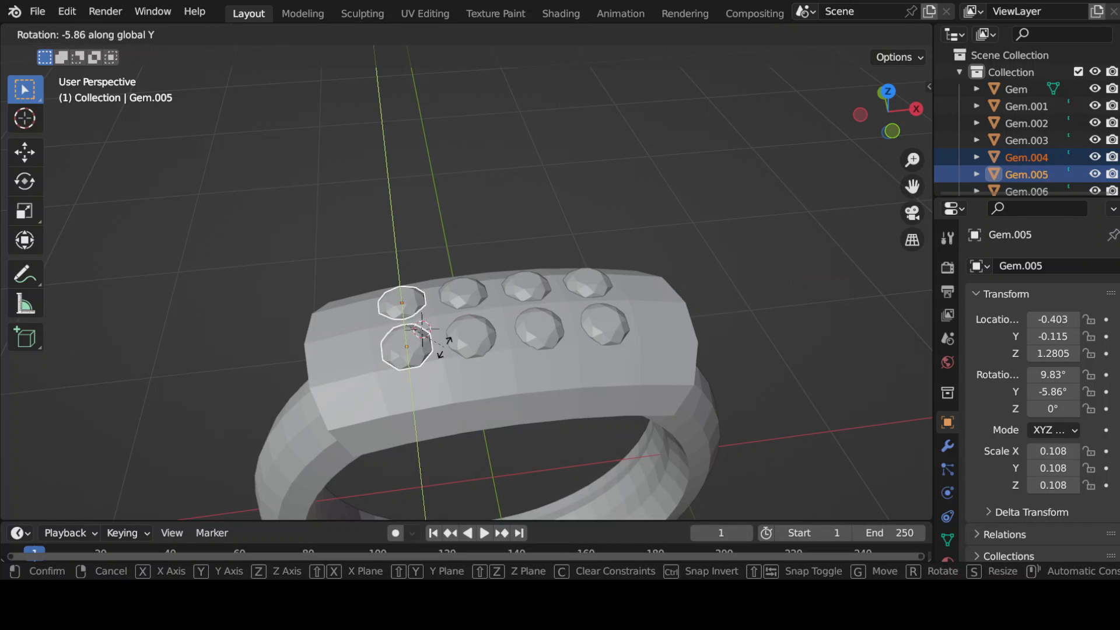
left_click(441, 342)
middle_click_drag(441, 342, 327, 318)
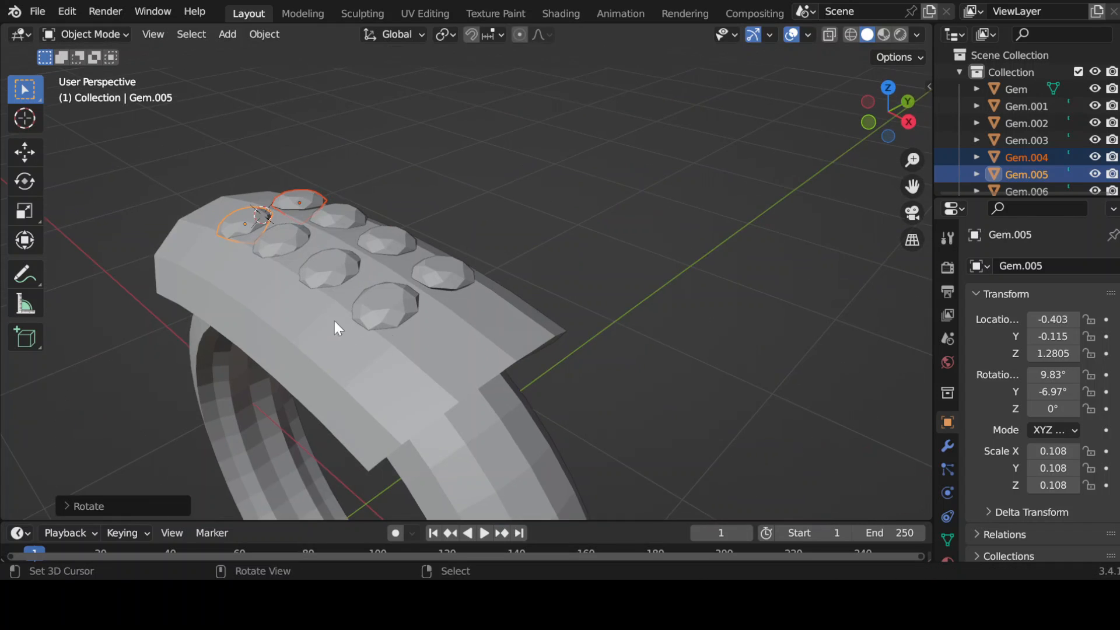
left_click(493, 116)
Add a new material to the ring's torus and turn off Use Nodes.
middle_click_drag(493, 116, 531, 350)
left_click(526, 377)
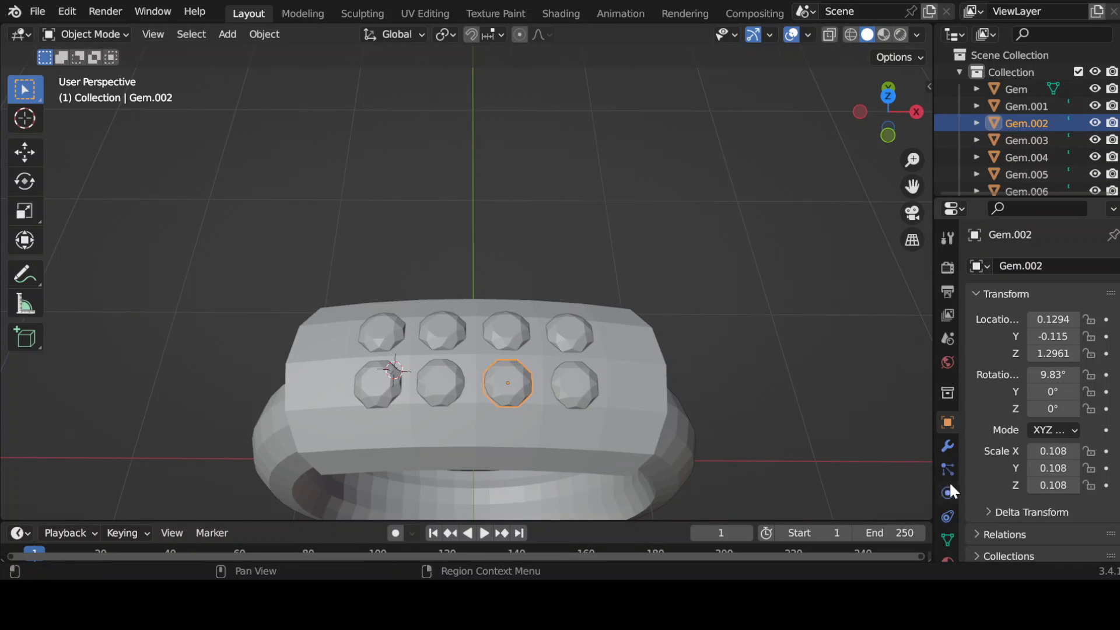
left_click(677, 428)
left_click(947, 539)
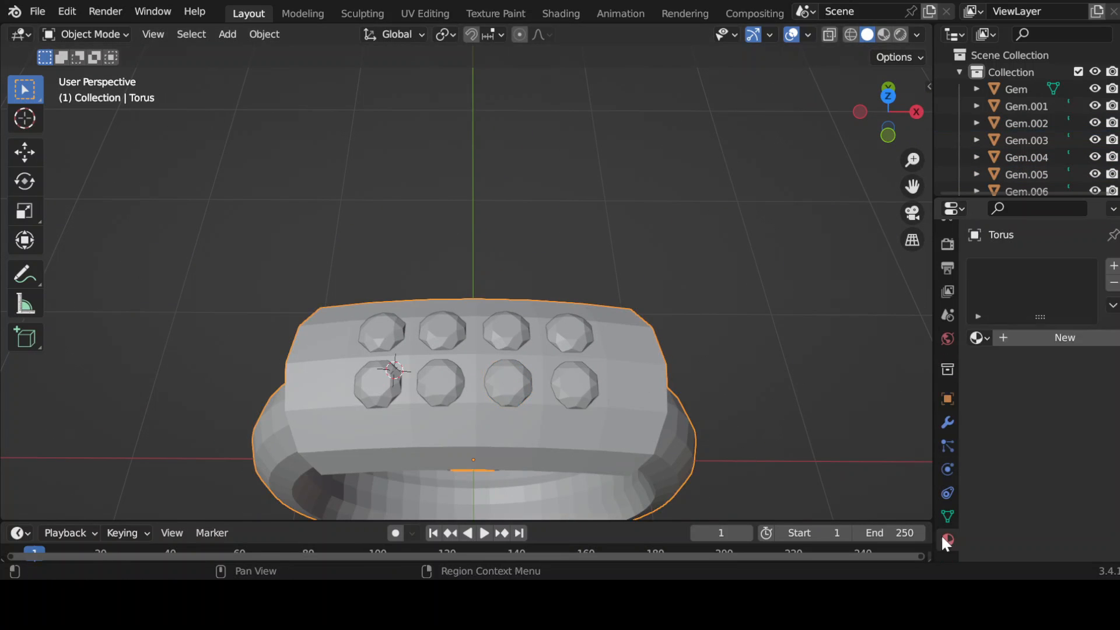
left_click(999, 338)
left_click(1036, 413)
Make the ring material golden yellow with Metallic 1.000 and Roughness 0.322.
left_click(1049, 444)
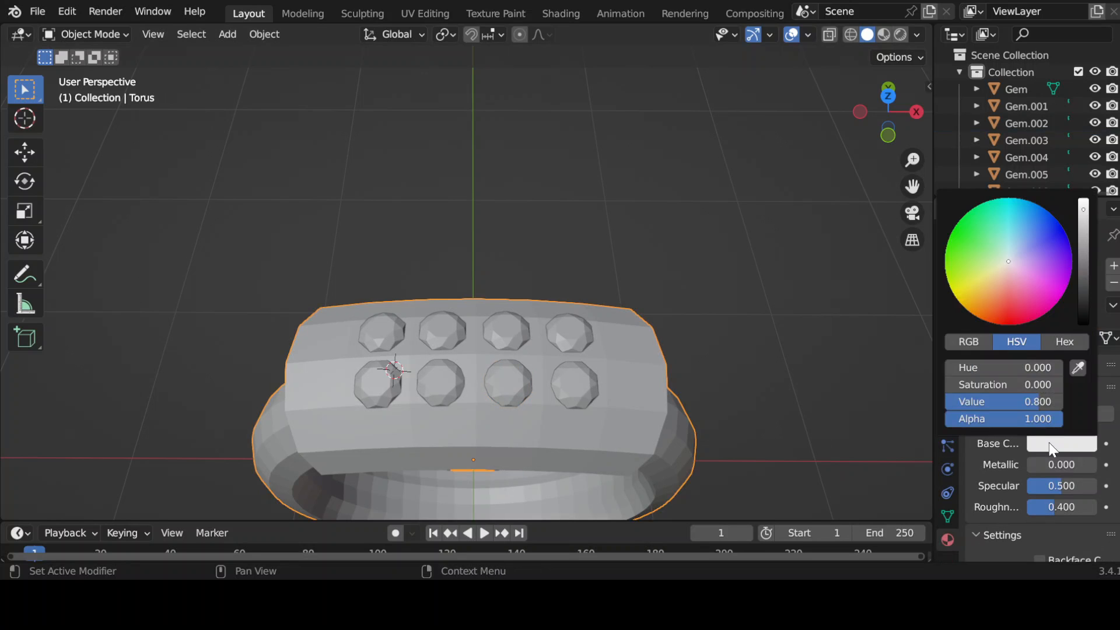
left_click(984, 294)
left_click_drag(1054, 464, 1090, 511)
Apply Shade Smooth to the ring's torus.
left_click(228, 34)
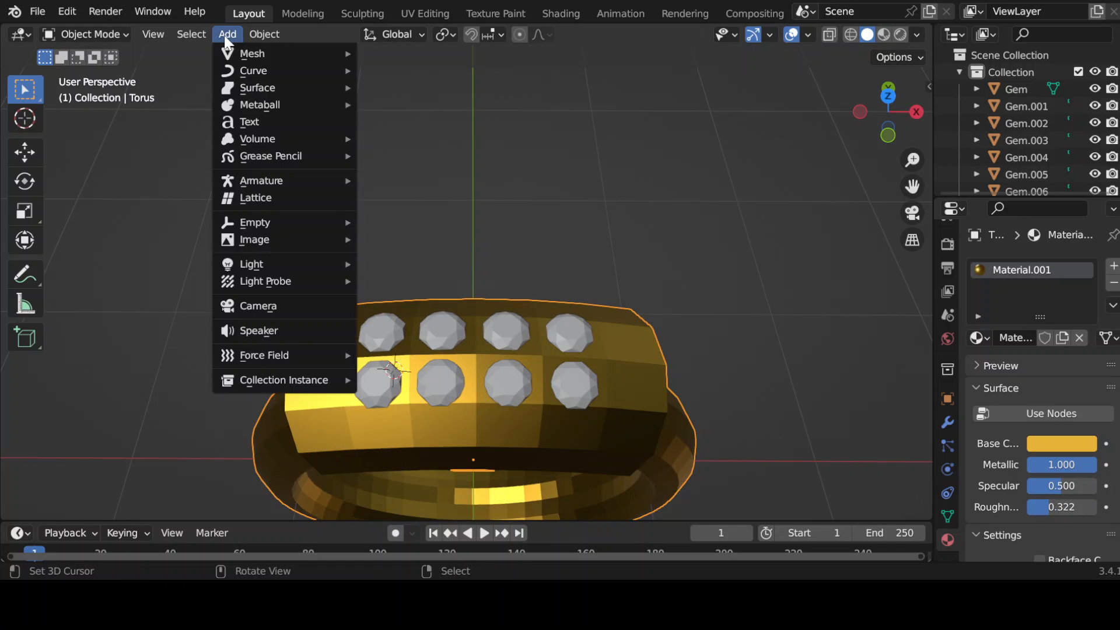
mouse_move(264, 34)
left_click(327, 405)
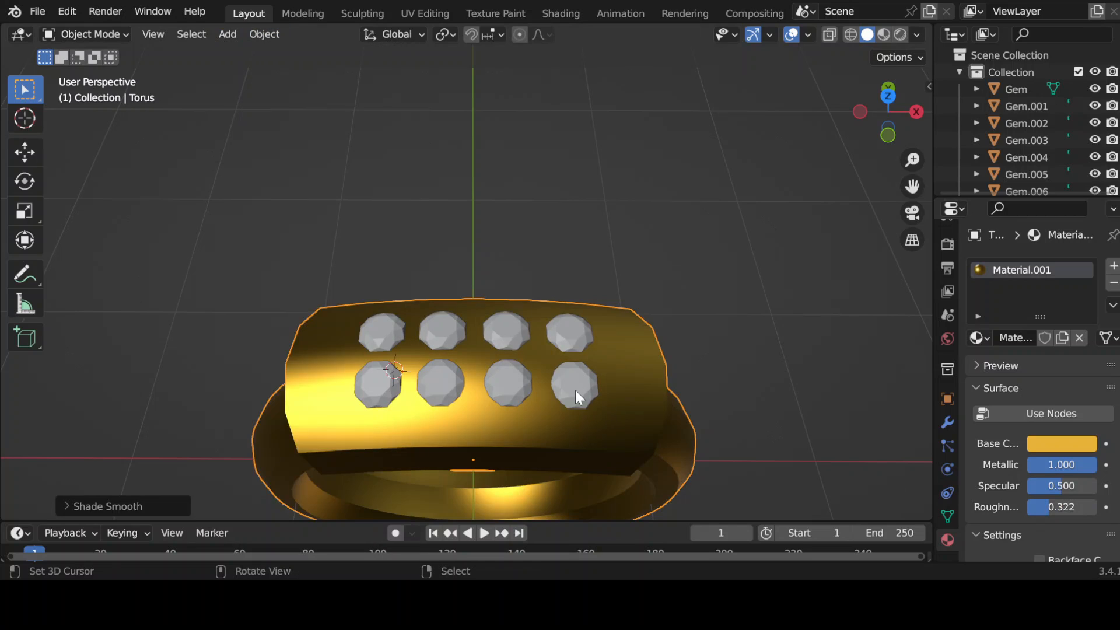
Give the inner front-row gem on the +X side a new blue material with Use Nodes off, Metallic 1.000 and Roughness 0.136.
left_click(495, 389)
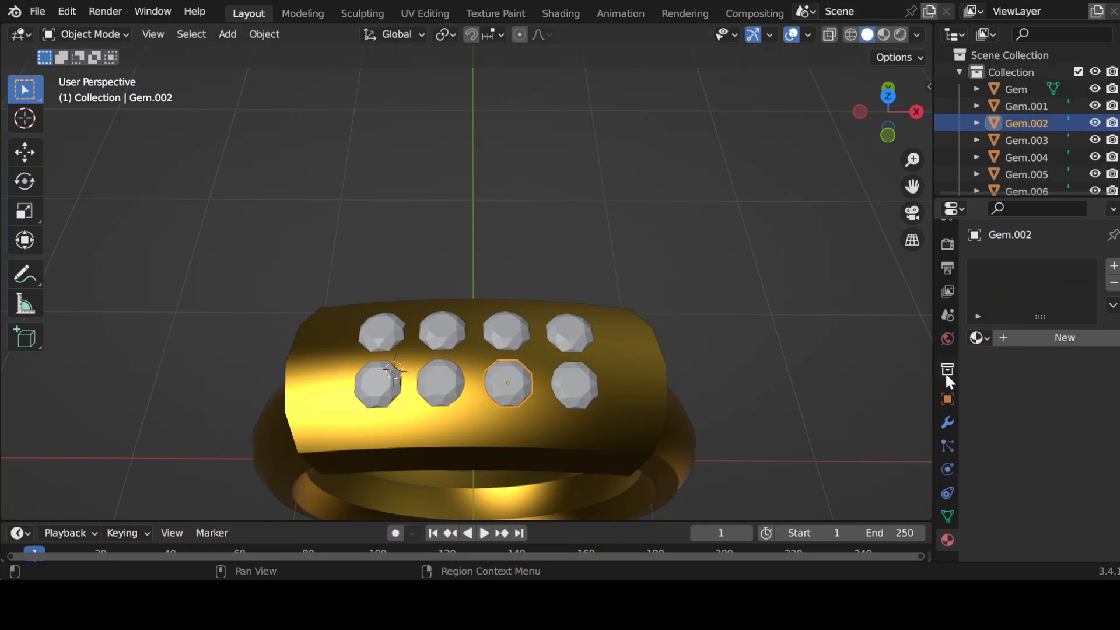
left_click(1006, 338)
left_click(1038, 416)
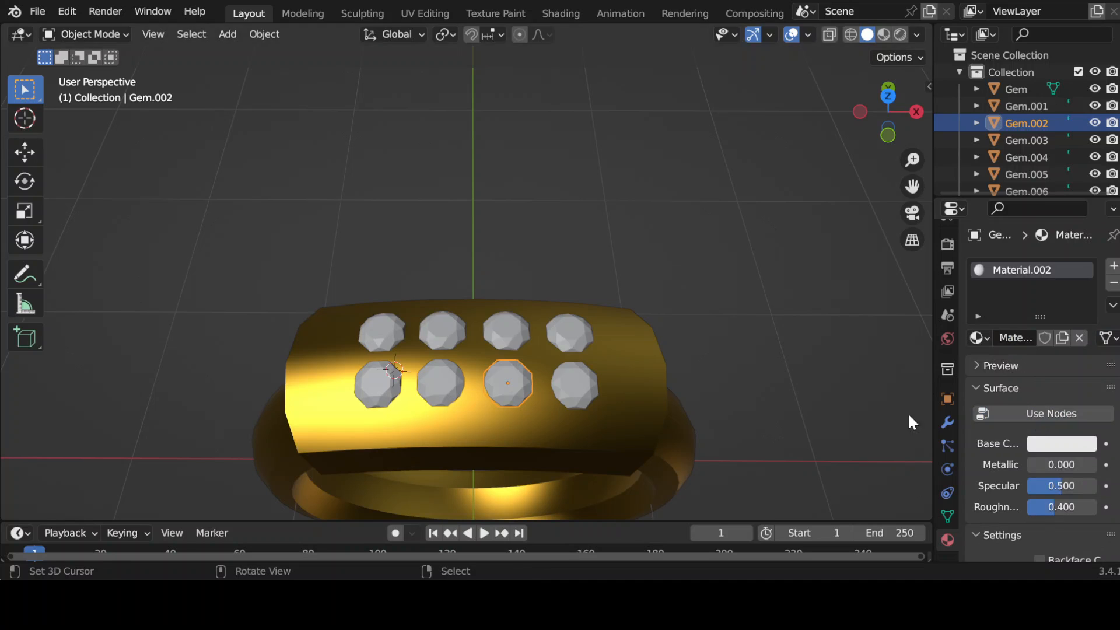
left_click(1061, 444)
left_click_drag(1024, 233, 1035, 229)
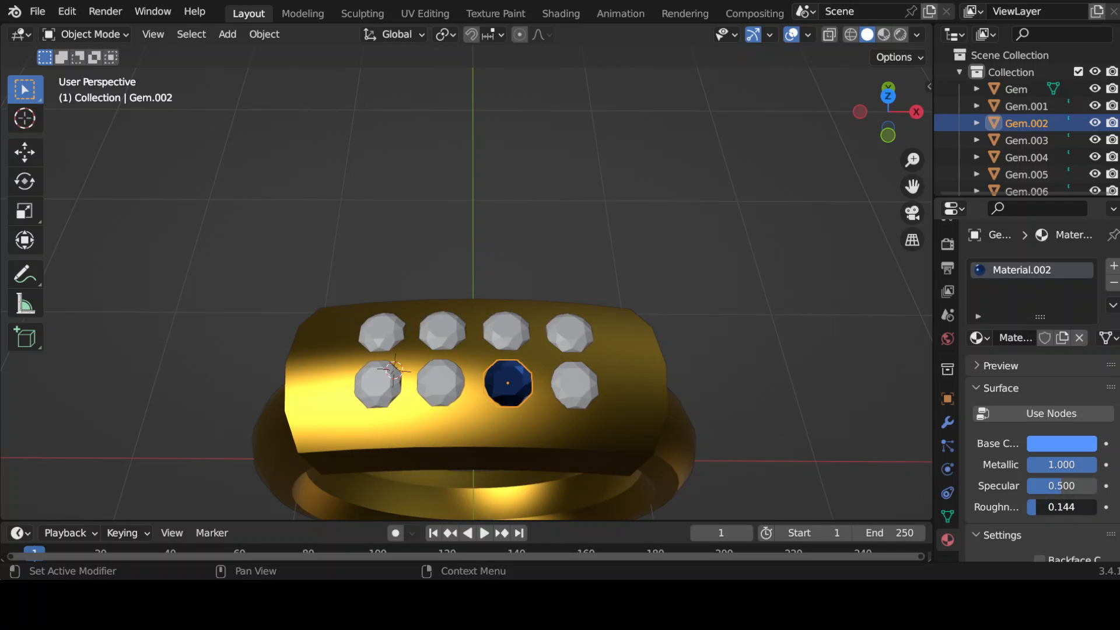
Switch the viewport to Material Preview and assign the blue Material.002 to the other three inner gems.
left_click(883, 34)
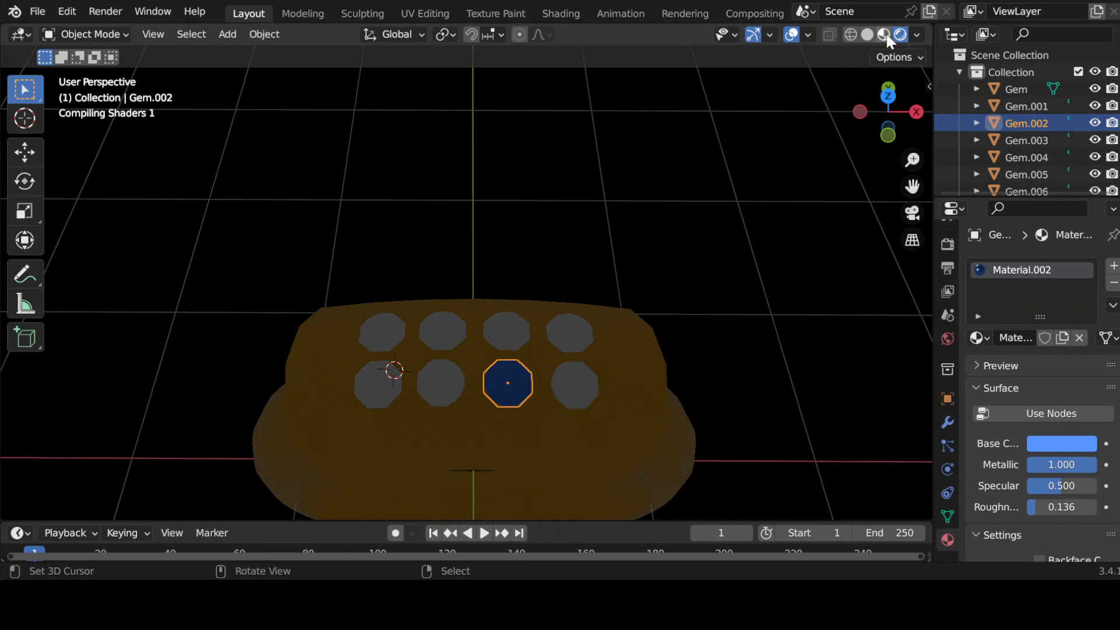
left_click(453, 387)
left_click(980, 339)
left_click(857, 403)
left_click(430, 325)
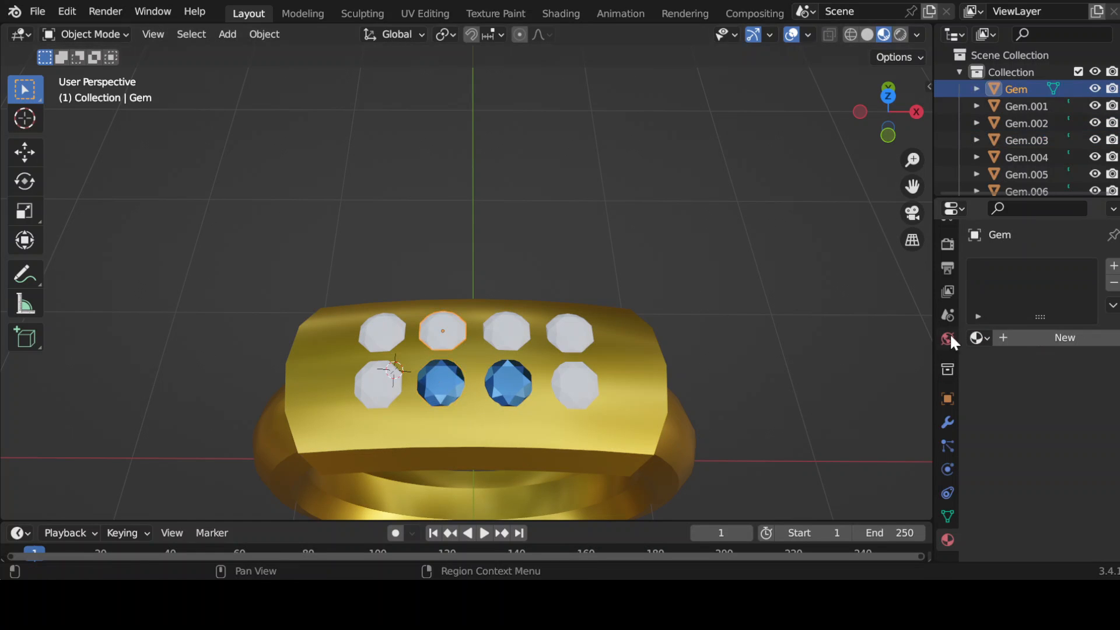
left_click(979, 338)
left_click(880, 401)
left_click(506, 331)
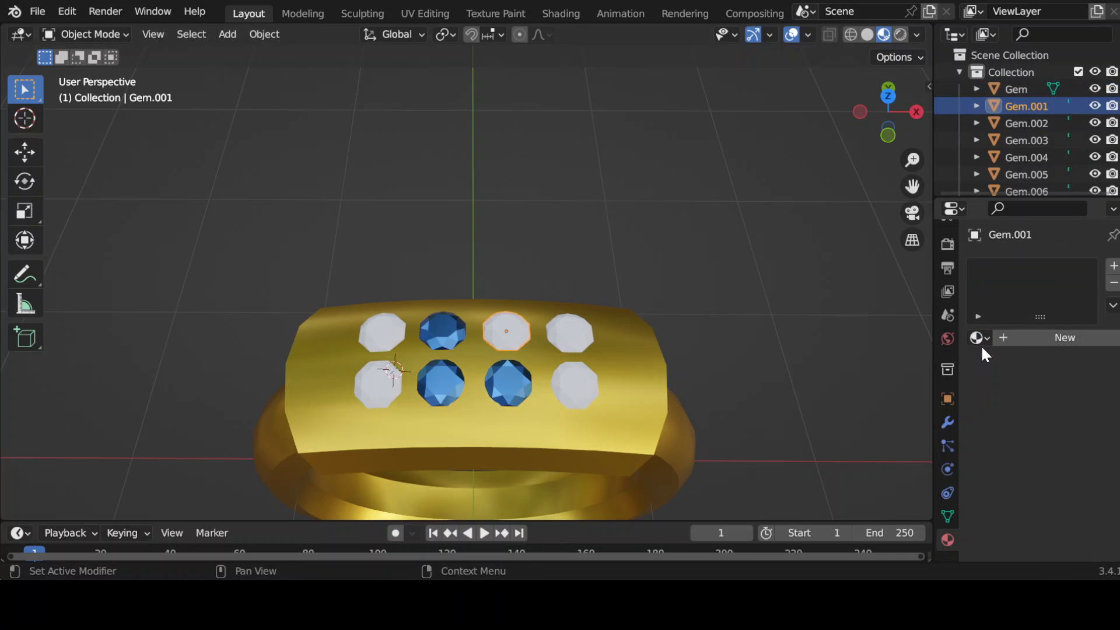
left_click(979, 338)
left_click(864, 395)
Select all eight gems with a blue inner gem active and join them into one object.
left_click(569, 333)
left_click(574, 381, "shift")
left_click(503, 382, "shift")
left_click(429, 383, "shift")
left_click(441, 328, "shift")
left_click(375, 334, "shift")
left_click(378, 382, "shift")
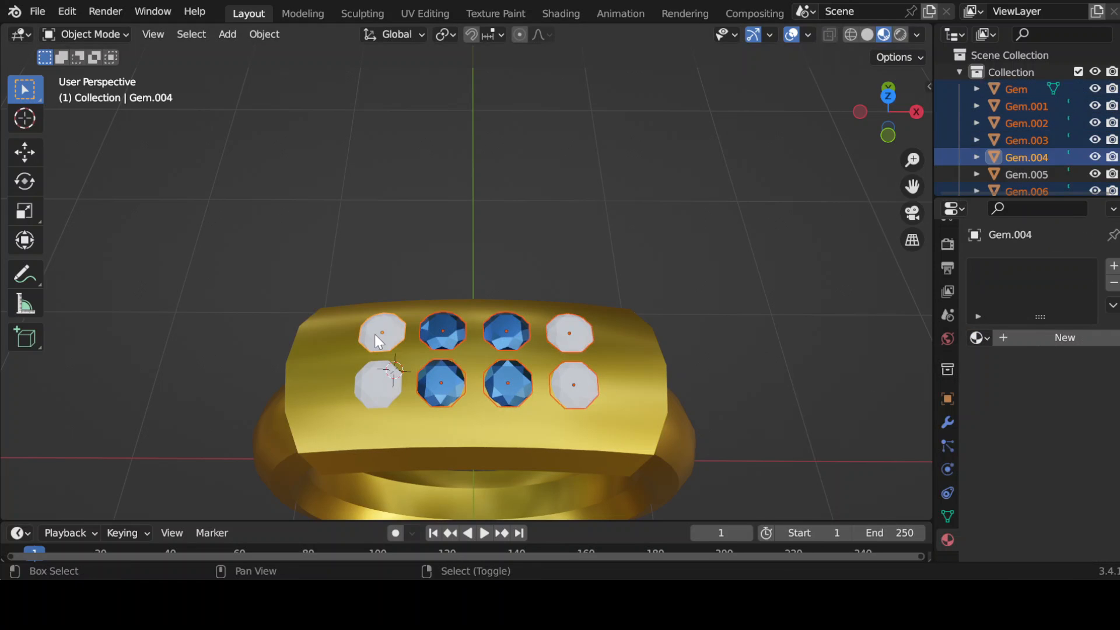
left_click(442, 383, "shift")
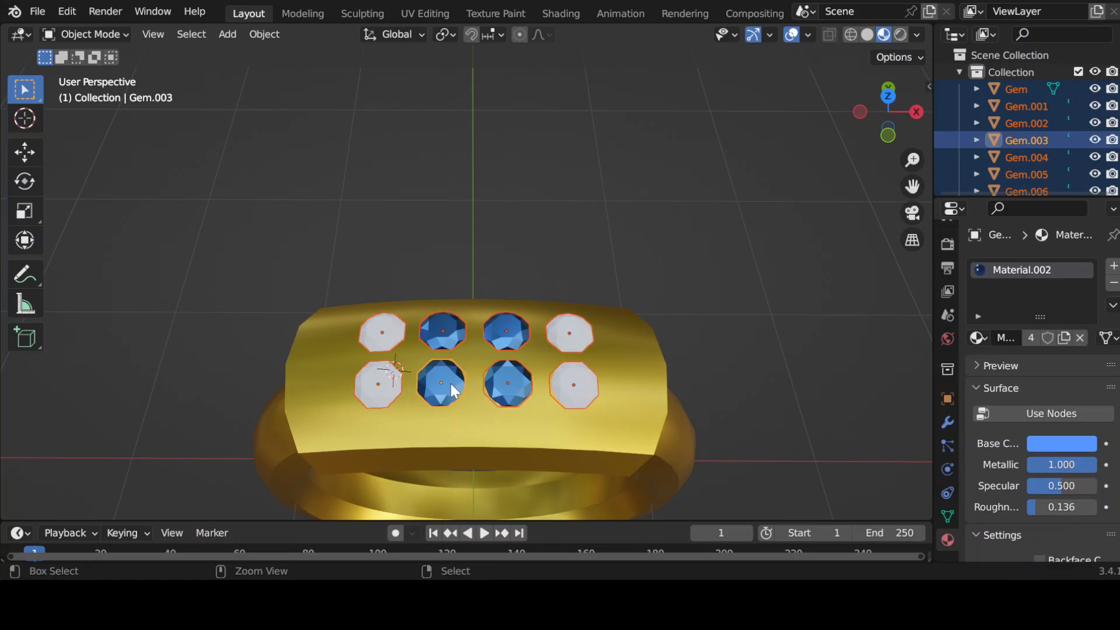
key("ctrl+j")
left_click(484, 534)
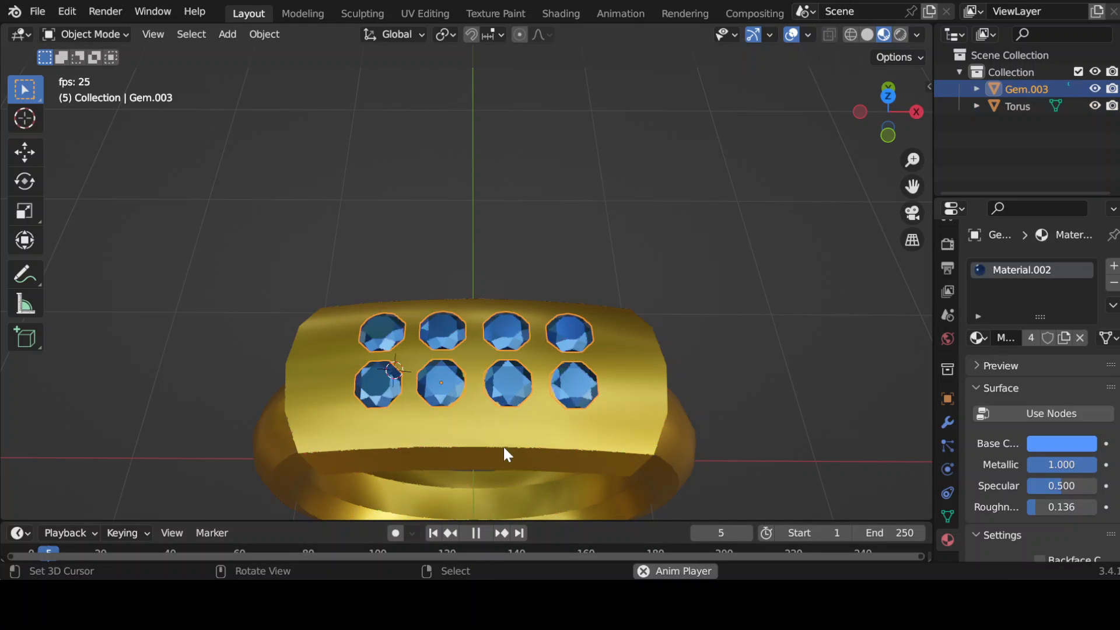
Add a Boolean modifier in Difference mode to the torus, using the joined gems as its object.
left_click(499, 480)
left_click(948, 422)
left_click(1013, 266)
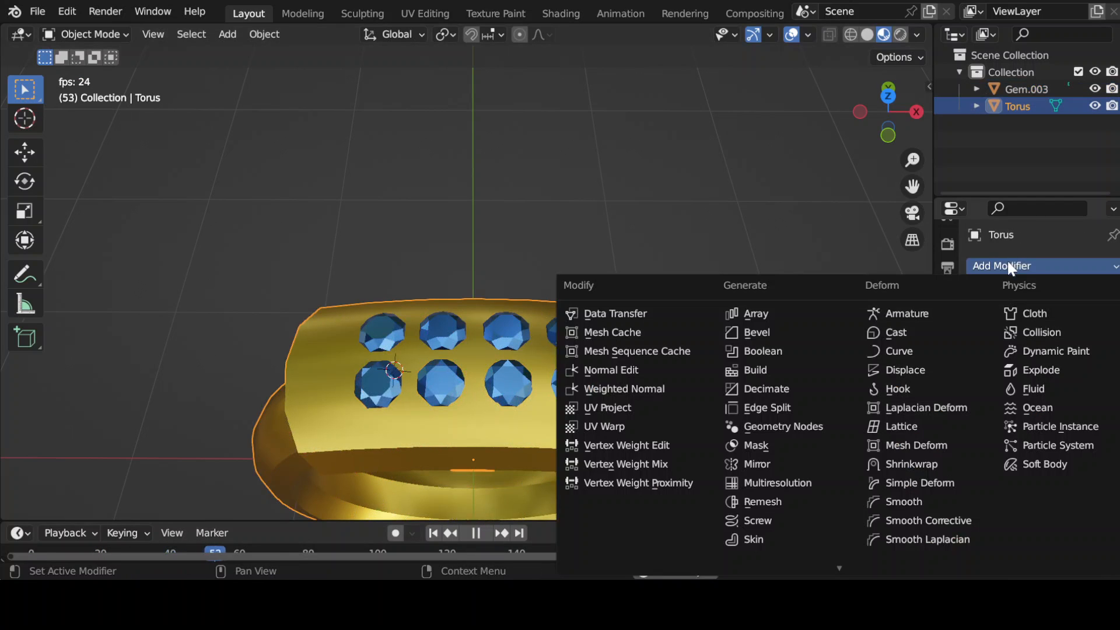
left_click(774, 351)
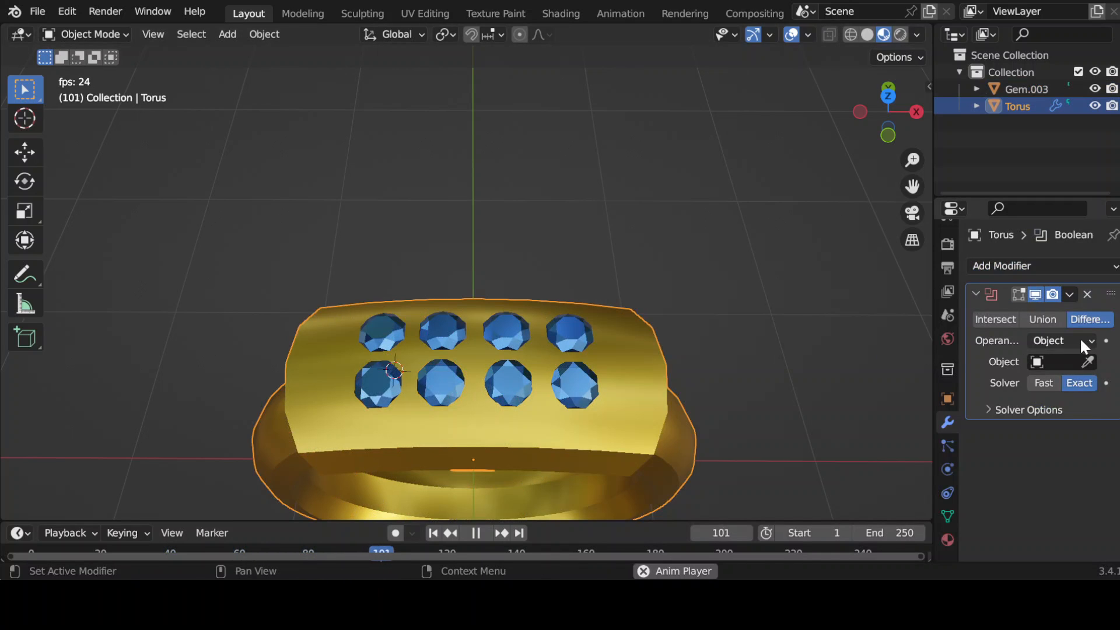
left_click(1088, 362)
left_click(525, 371)
Test the cuts by trying to move the gems along Z, and apply the torus's Boolean modifier.
left_click(517, 376)
key("g")
key("z")
right_click(628, 422)
left_click(628, 422)
left_click(1066, 296)
left_click(989, 313)
Lift the joined gems along Z to inspect the pockets cut into the ring, and cancel the move.
left_click(574, 385)
key("g")
key("z")
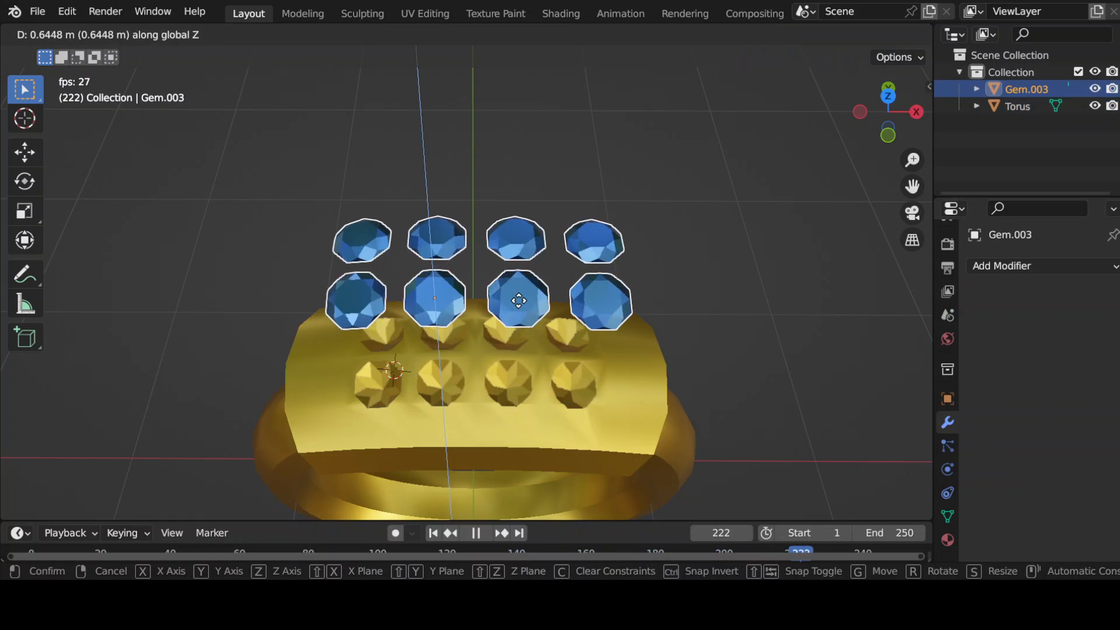
key("Escape")
scroll(524, 409, "down", 2)
middle_click_drag(526, 411, 534, 369)
In the torus's Edit Mode, inset the two faces flanking the second gem pair from the -X end by about 0.048 m.
right_click(533, 369)
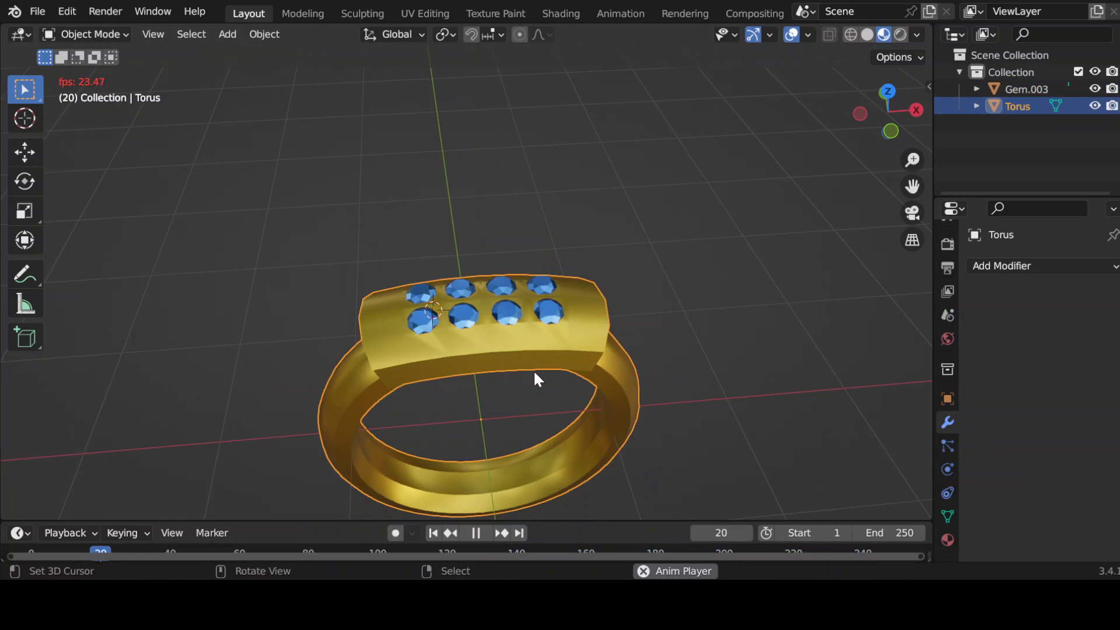
key("Tab")
scroll(530, 381, "up", 1)
key("alt+a")
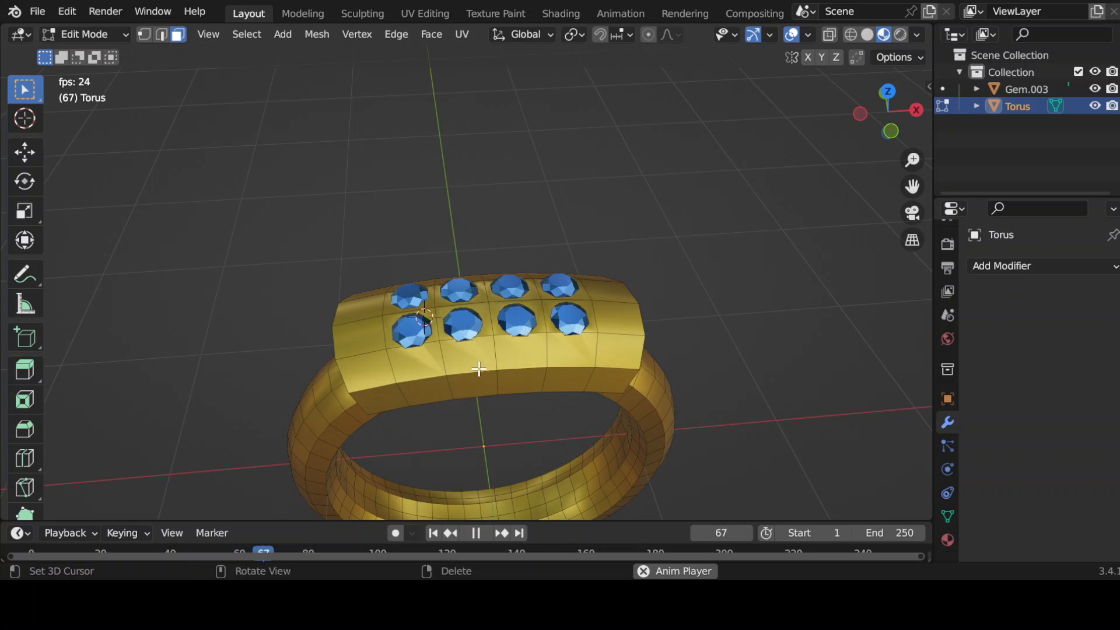
middle_click_drag(538, 358, 565, 409)
right_click(568, 374, "shift")
right_click(457, 335, "shift")
right_click(572, 335, "shift")
middle_click_drag(572, 335, 594, 372)
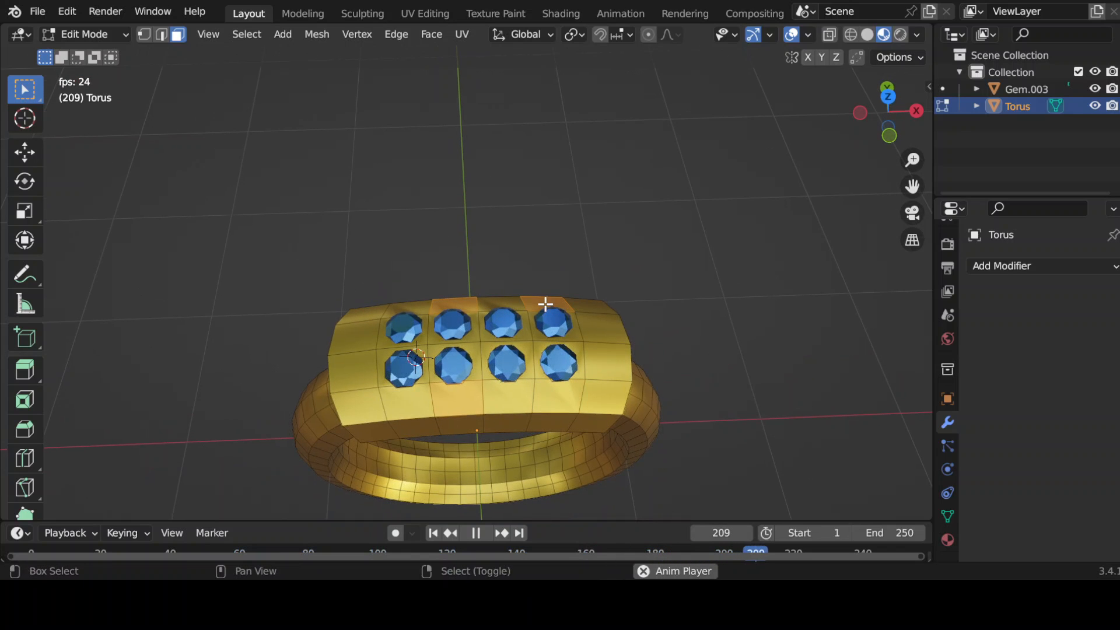
middle_click_drag(546, 417, 585, 415)
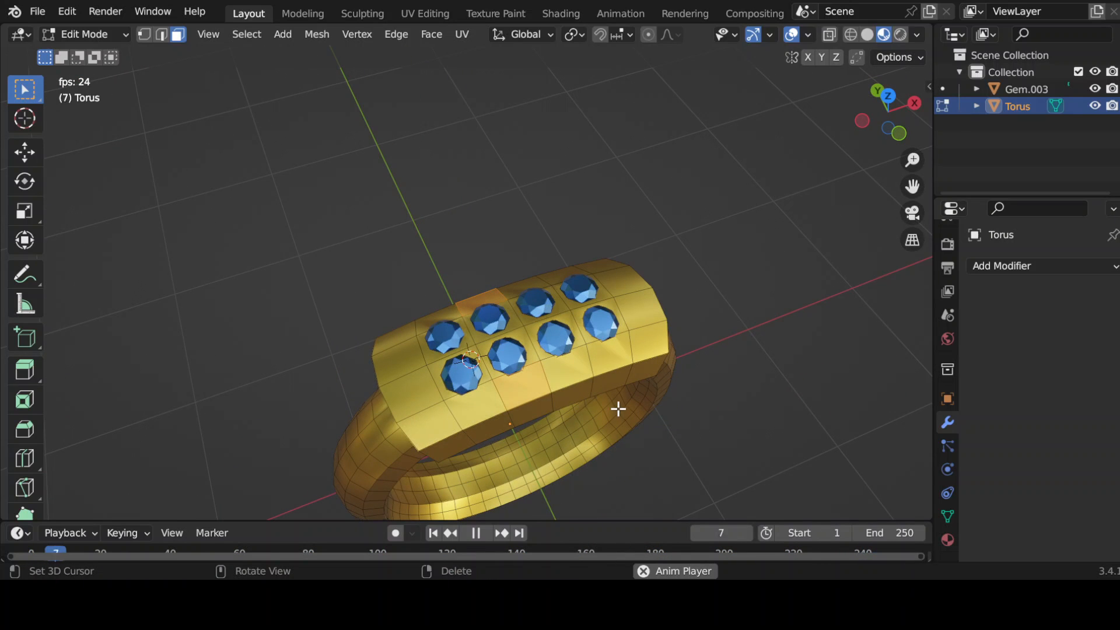
key("i")
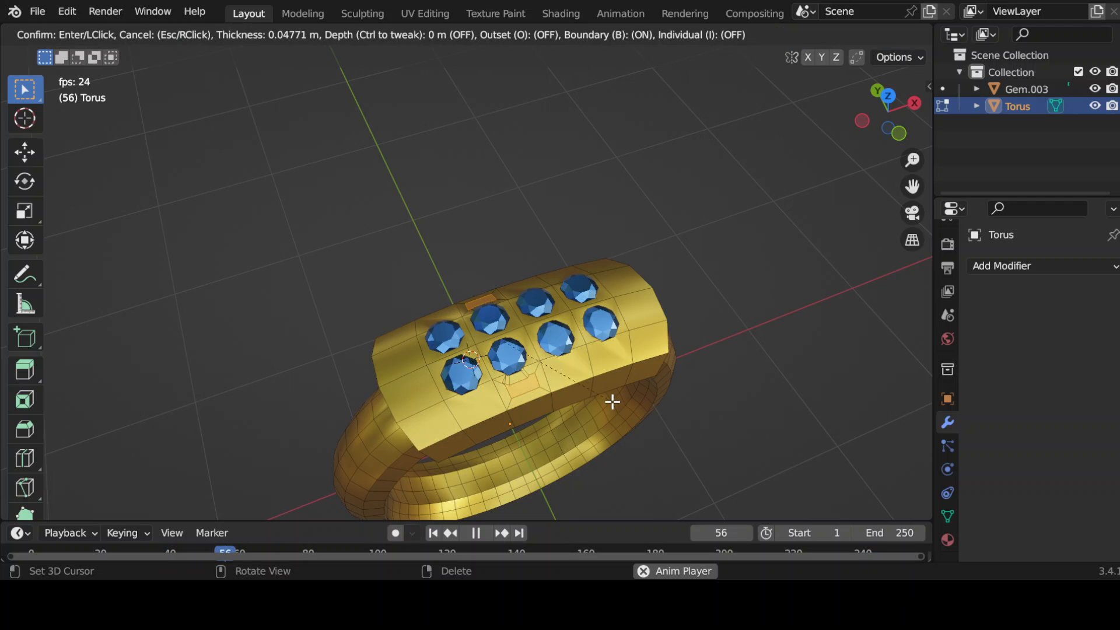
left_click(613, 403)
Extrude the inset faces outward beside the second gem pair and scale their ends down to form prongs.
middle_click_drag(528, 389, 624, 410)
scroll(522, 362, "up", 4)
key("e")
left_click(755, 355)
key("s")
left_click(713, 382)
Select the faces flanking the third gem pair from the -X end and inset them by about 0.036 m.
left_click_drag(532, 178, 582, 198)
left_click(497, 467, "shift")
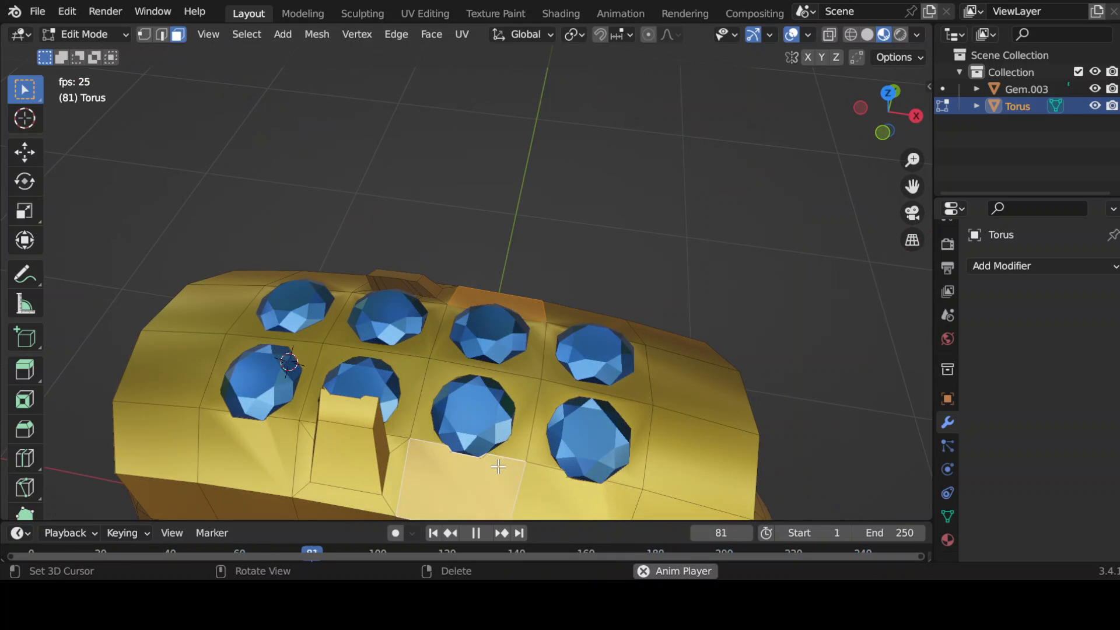
key("i")
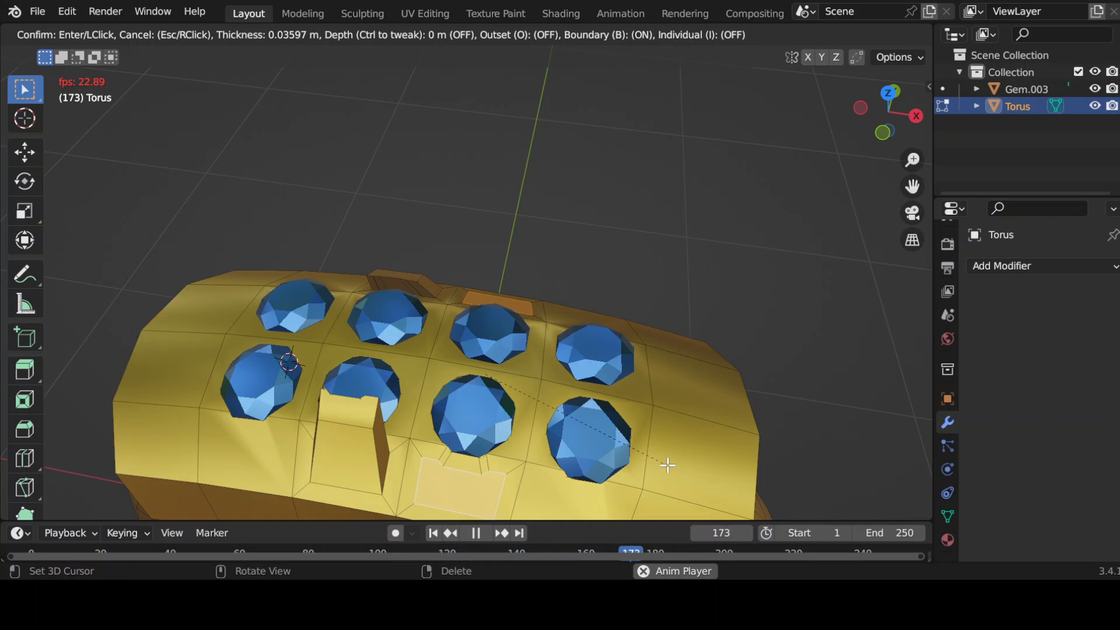
left_click(669, 465)
Extrude the third pair's inset faces by about 0.09 m and scale their ends down into prongs.
middle_click_drag(669, 465, 480, 445)
key("e")
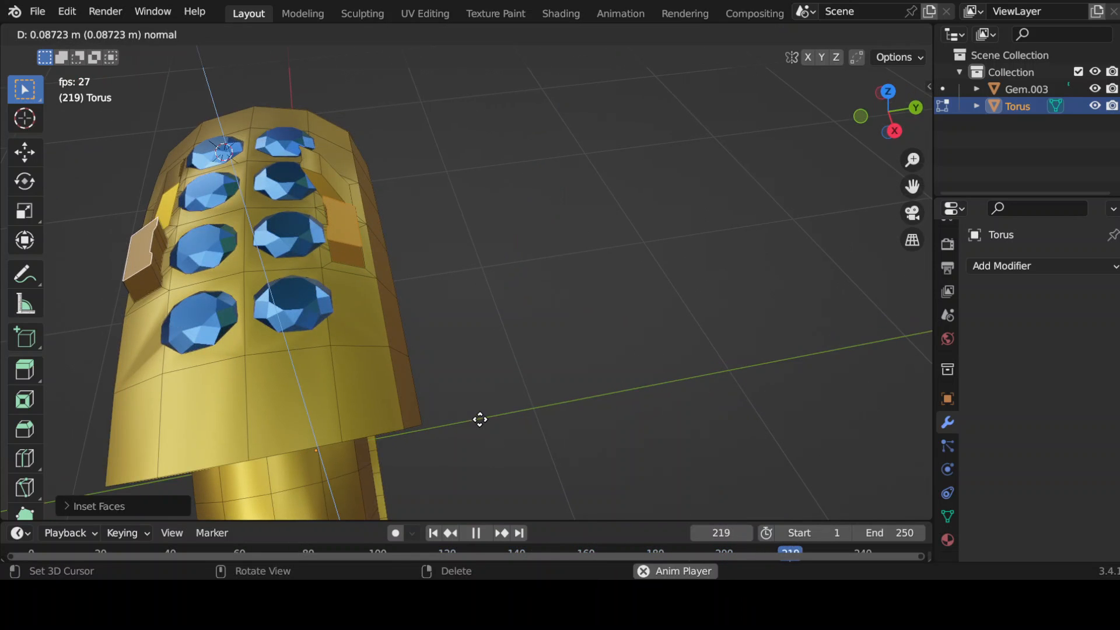
left_click(477, 413)
key("s")
left_click(407, 396)
middle_click_drag(406, 395, 526, 228)
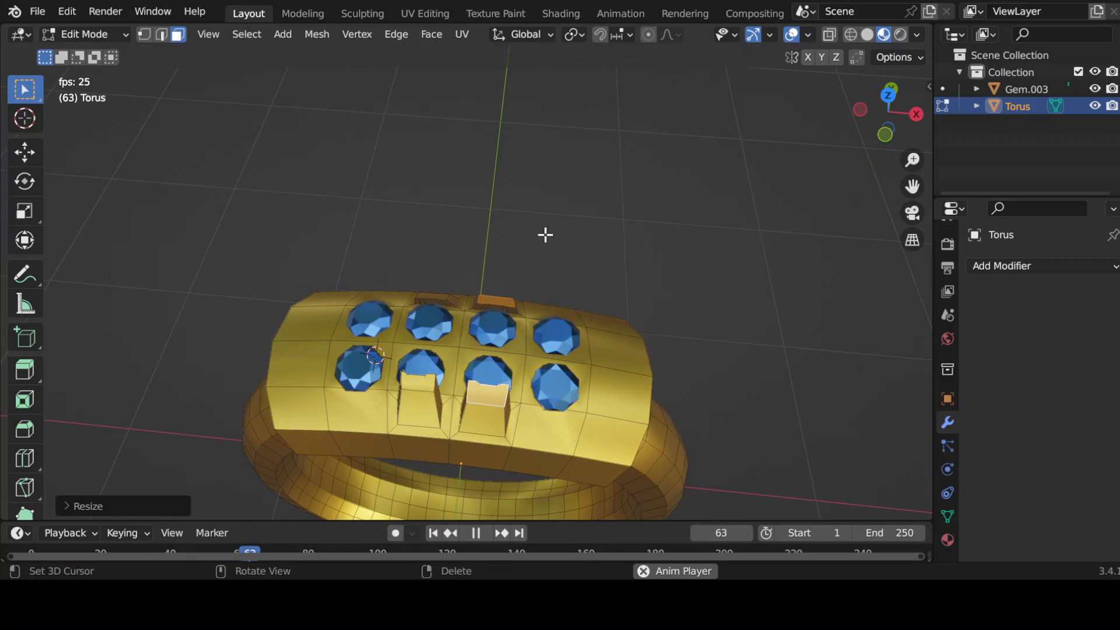
Select the faces flanking the outermost +X gem pair and inset them by about 0.02 m.
key("alt+a")
mouse_move(507, 423)
middle_mouse_down()
mouse_move(390, 422)
mouse_move(492, 418)
middle_mouse_up()
key("i")
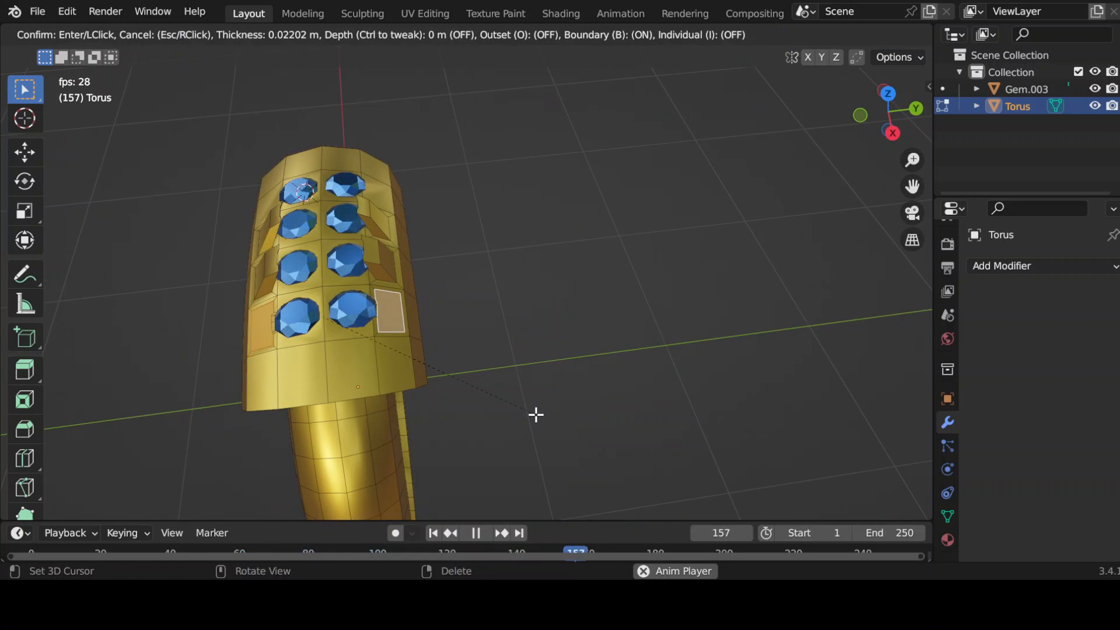
left_click(535, 412)
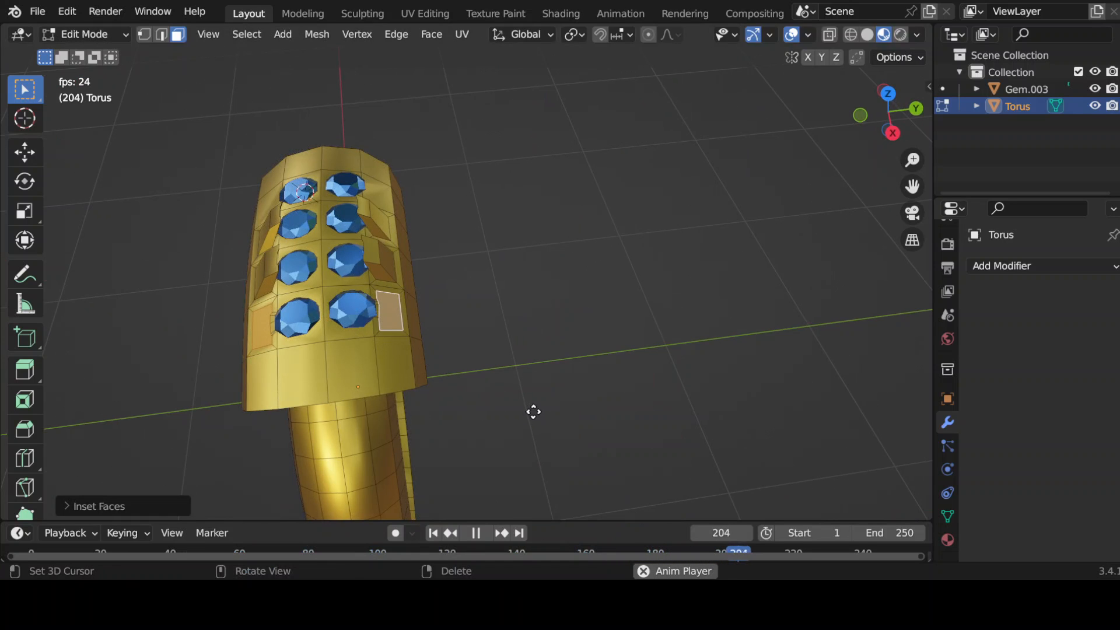
Extrude the inset faces beside the outermost +X gem pair and scale their ends to form leaning prongs.
key("e")
left_click(528, 395)
key("s")
left_click(496, 394)
middle_click_drag(496, 395, 560, 305)
key("s")
left_click(472, 326)
middle_click_drag(687, 396, 629, 377)
key("s")
left_click(614, 351)
Select the faces flanking the outermost -X gem pair and inset them by about 0.048 m.
left_click(495, 163)
left_click(368, 344)
middle_click_drag(379, 284, 381, 318)
left_click(382, 305, "shift")
middle_click_drag(522, 349, 549, 365)
key("i")
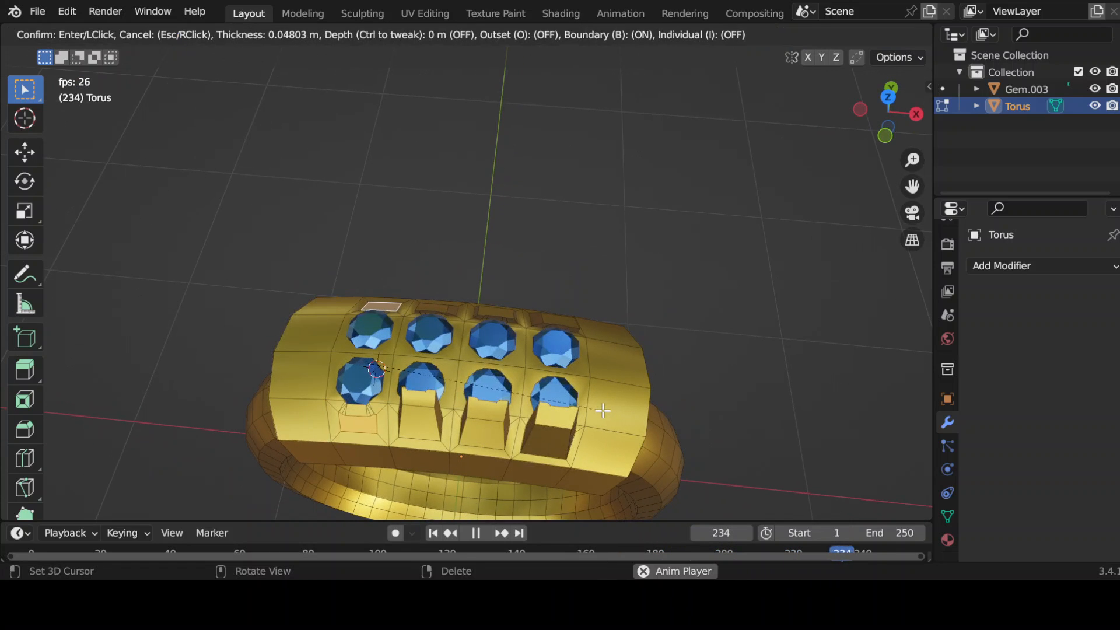
left_click(607, 411)
Extrude the inset faces beside the outermost -X gem pair by about 0.07 m and scale their ends inward into prongs.
key("e")
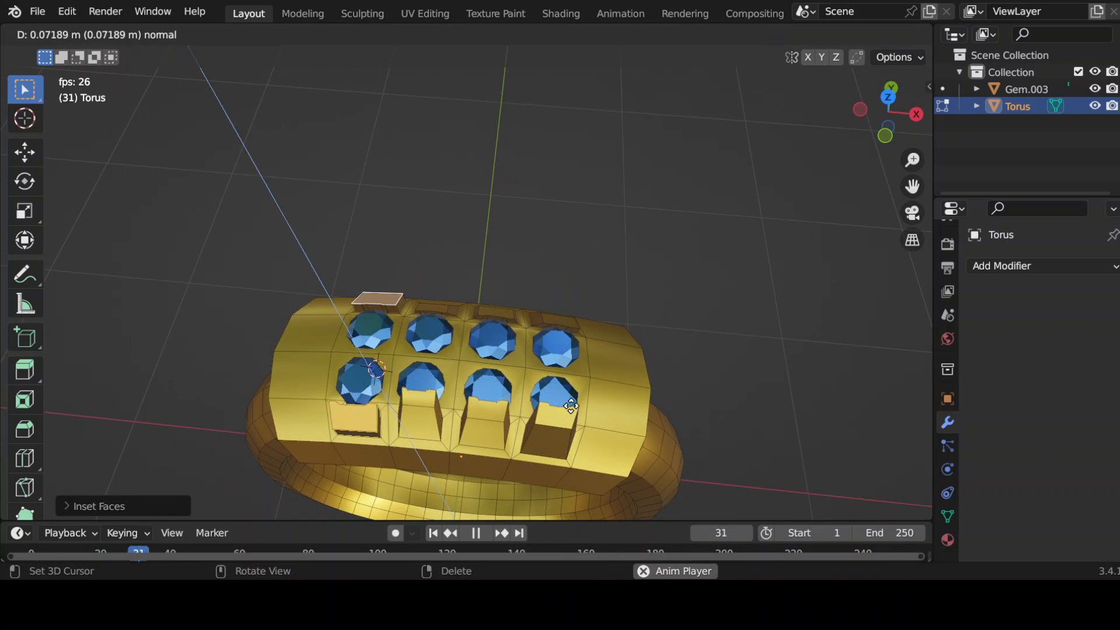
left_click(570, 400)
middle_click_drag(570, 400, 738, 330)
key("s")
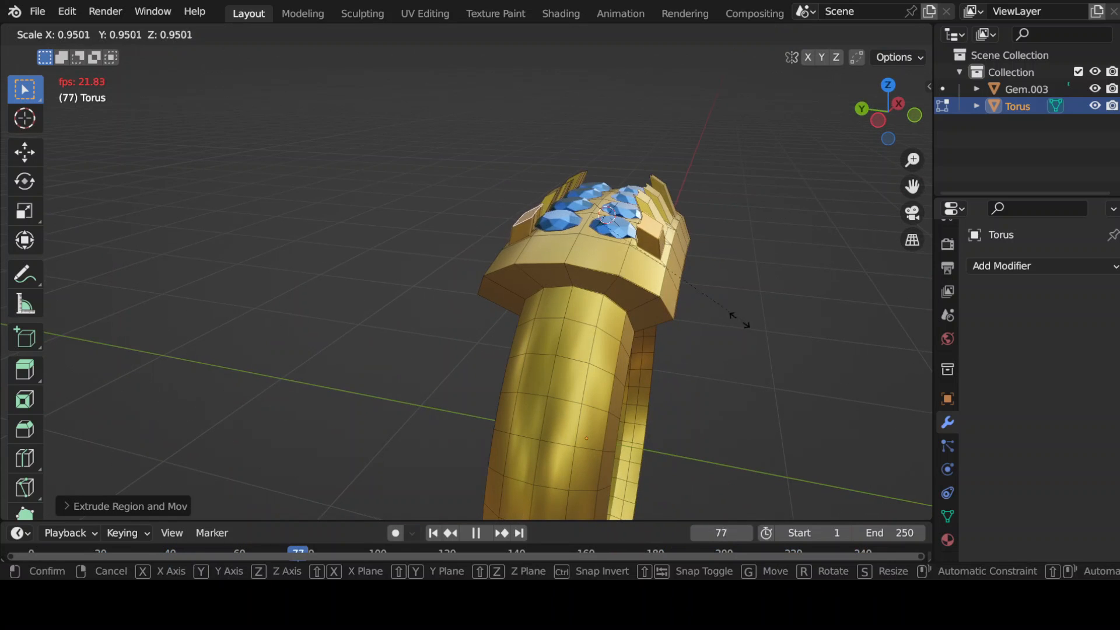
left_click(694, 298)
key("g")
key("z")
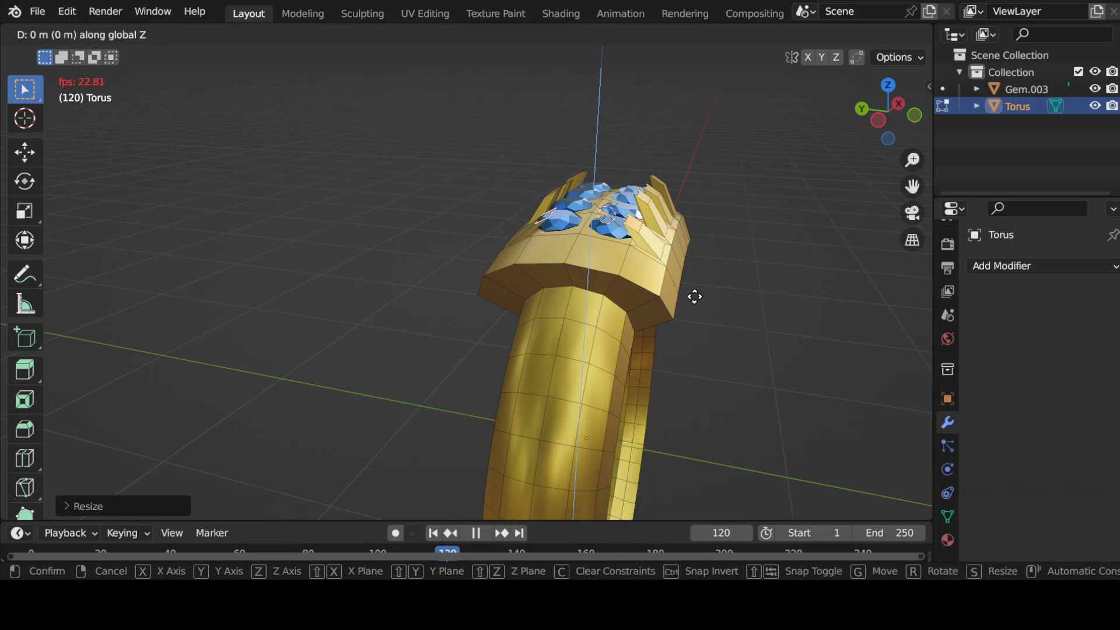
left_click(694, 296)
Leave Edit Mode and examine the ring and its prongs from several sides.
middle_click_drag(694, 297, 475, 217)
key("Tab")
middle_click_drag(560, 326, 491, 315)
scroll(458, 163, "down", 3)
right_click(620, 228)
middle_click_drag(620, 229, 310, 240)
middle_click_drag(583, 282, 518, 254)
right_click(514, 251)
middle_click_drag(430, 304, 438, 330, "shift")
scroll(437, 331, "up", 2)
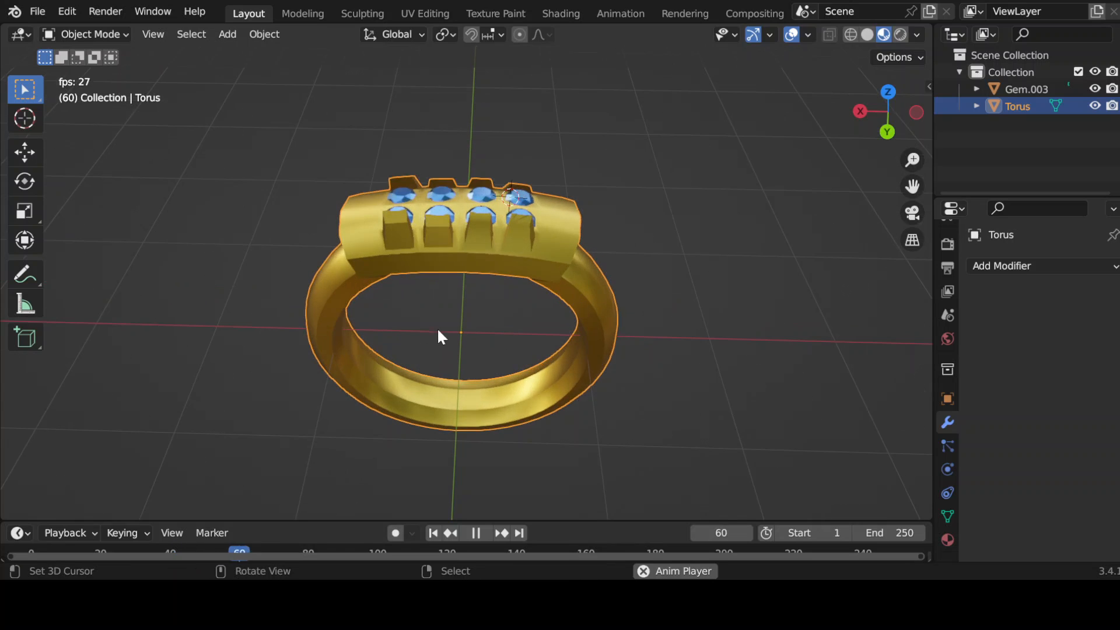
In Edit Mode, raise the tops of the prongs at the second gem pair from the +X end by about 0.018 m along Z.
key("Tab")
middle_click_drag(443, 227, 503, 242)
key("g")
key("z")
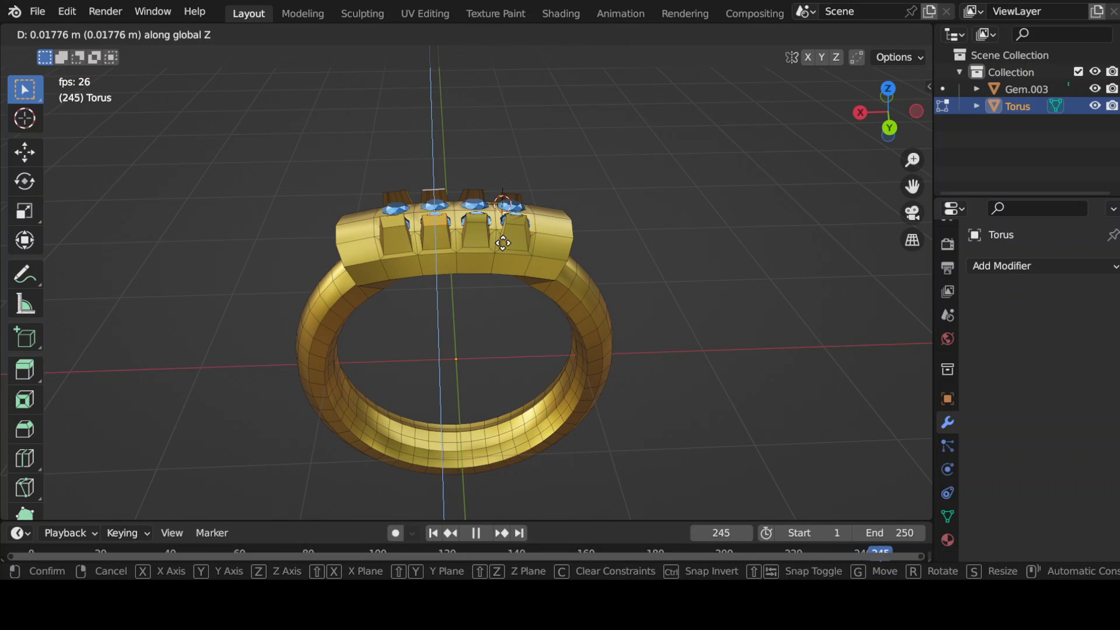
left_click(503, 243)
left_click(497, 357)
scroll(497, 357, "down", 3)
middle_click_drag(494, 358, 479, 357)
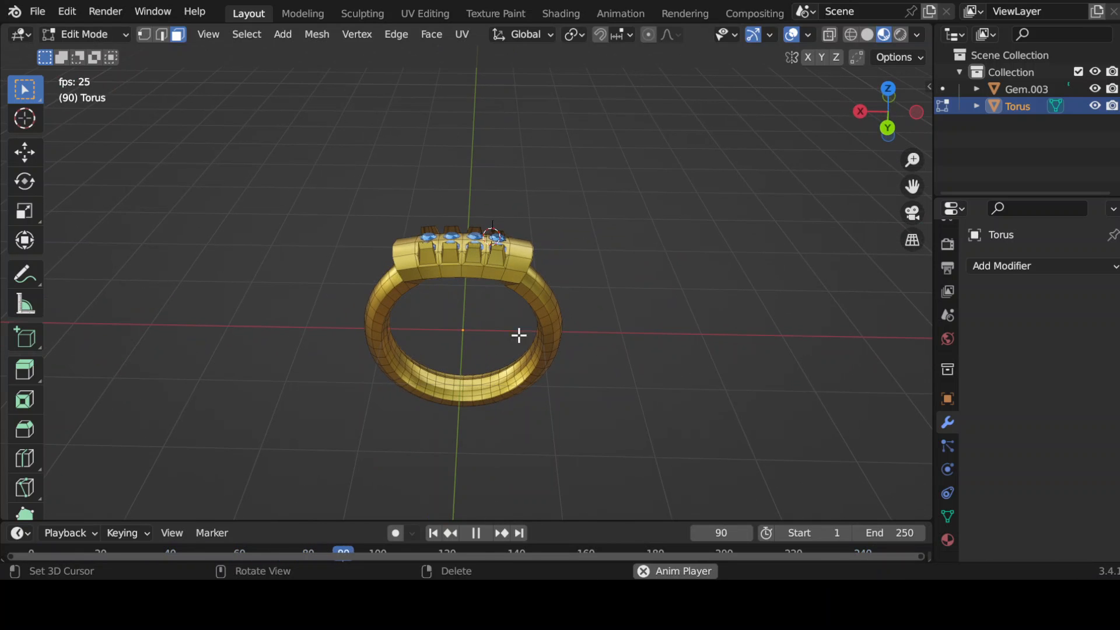
Return to Object Mode and deselect the ring.
key("Tab")
left_click_drag(637, 176, 700, 233)
scroll(568, 185, "down", 2)
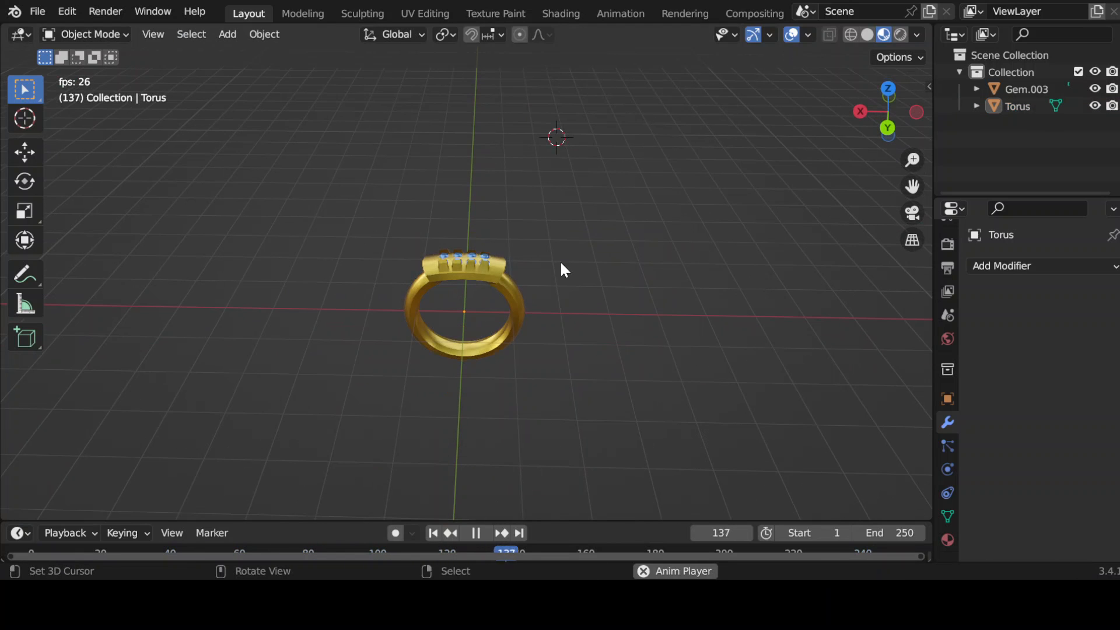